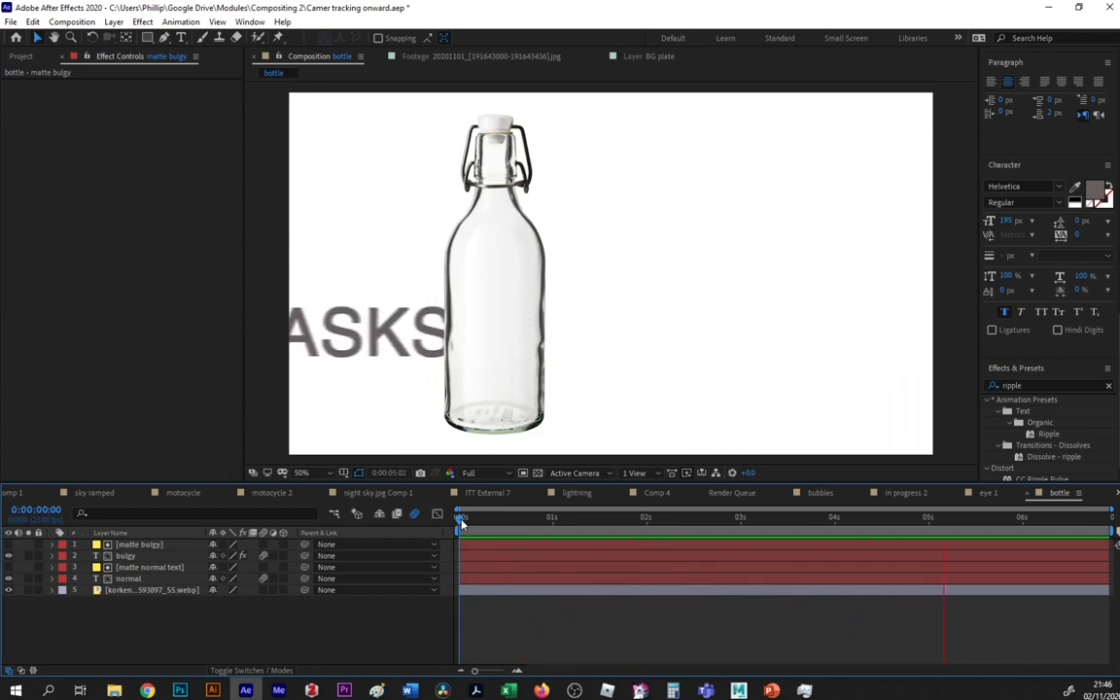
# Play and scrub through the bottle composition to examine how the text distorts as it passes behind the glass.
pyautogui.click(462, 521)
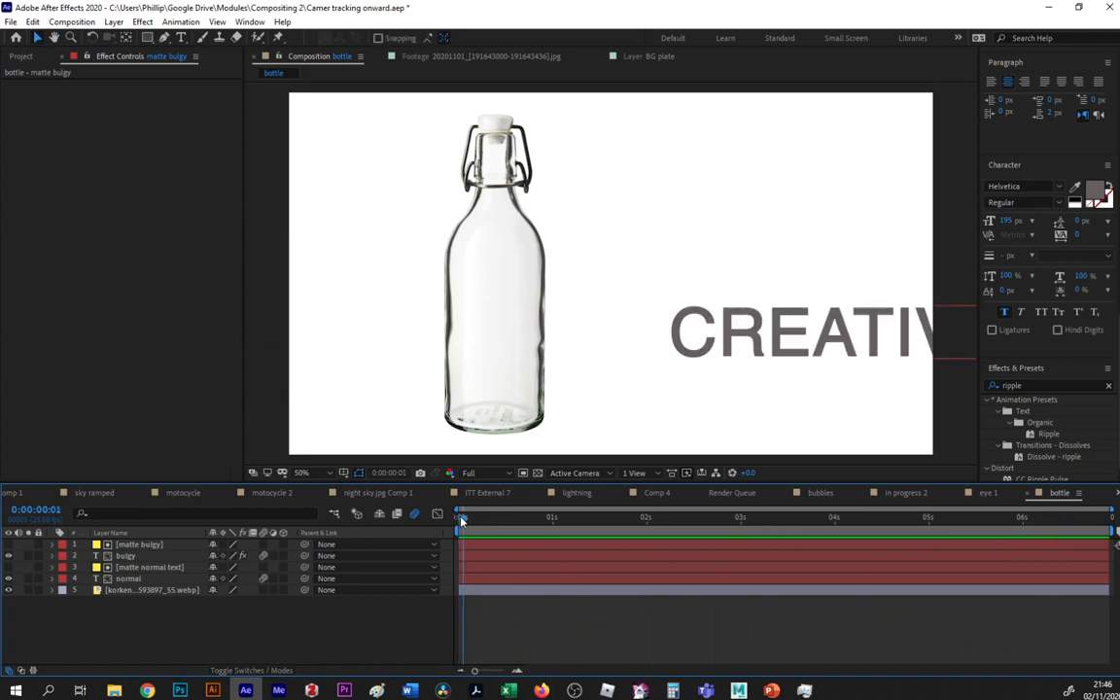
pyautogui.press('space')
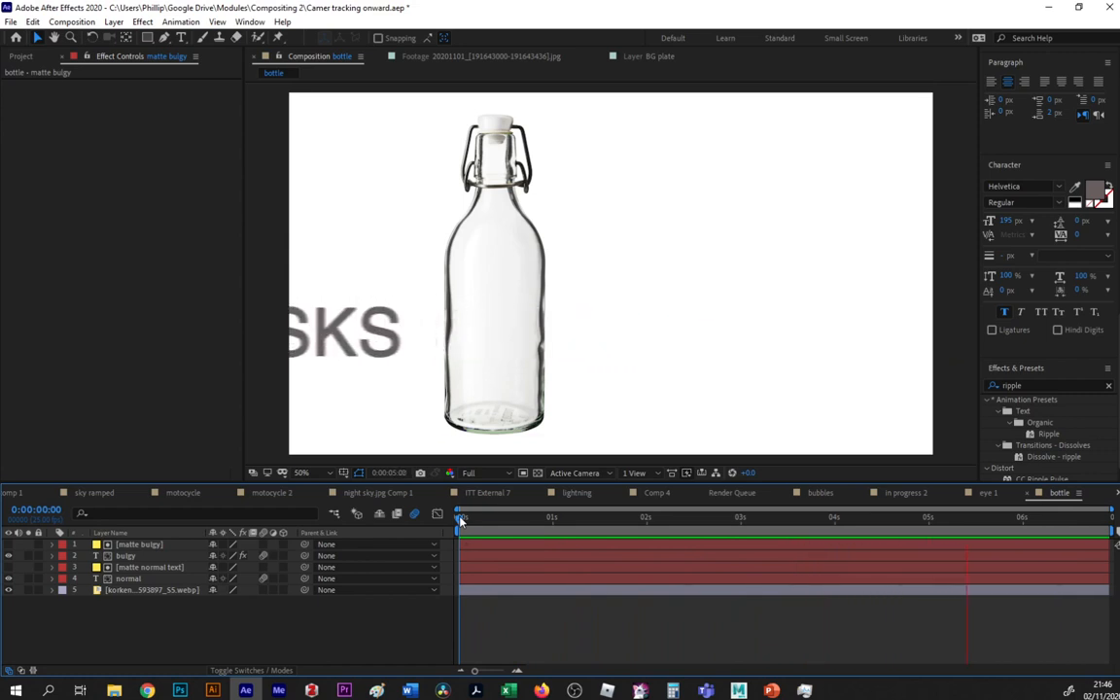
pyautogui.click(483, 520)
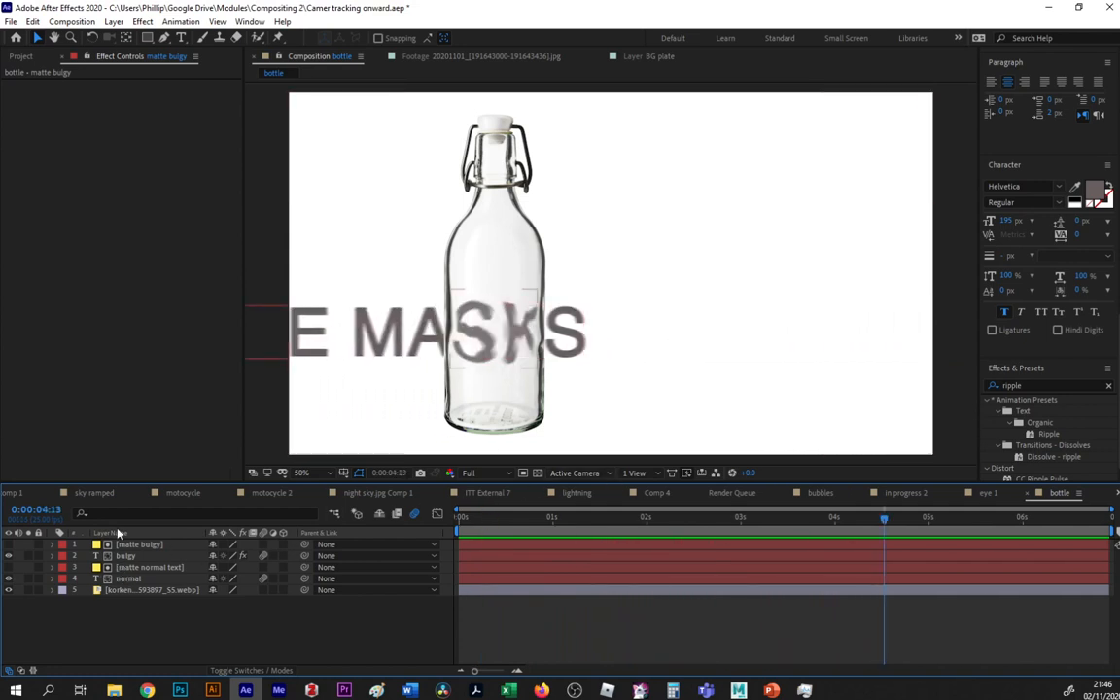
pyautogui.click(109, 591)
pyautogui.moveTo(492, 518); pyautogui.dragTo(691, 538)
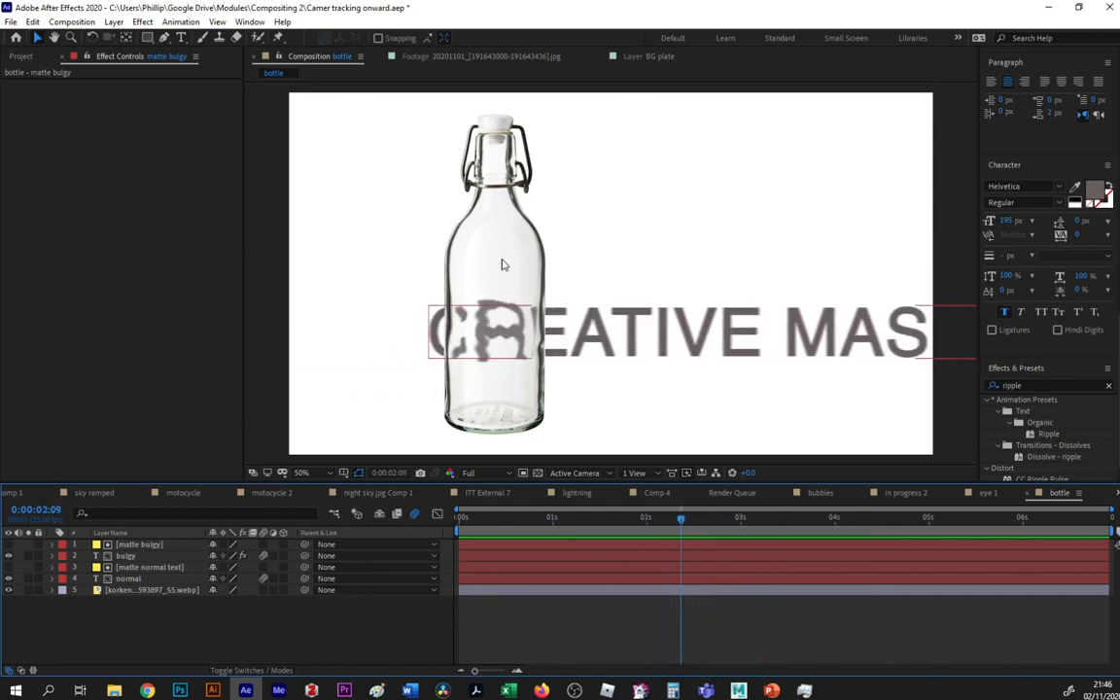
pyautogui.click(39, 596)
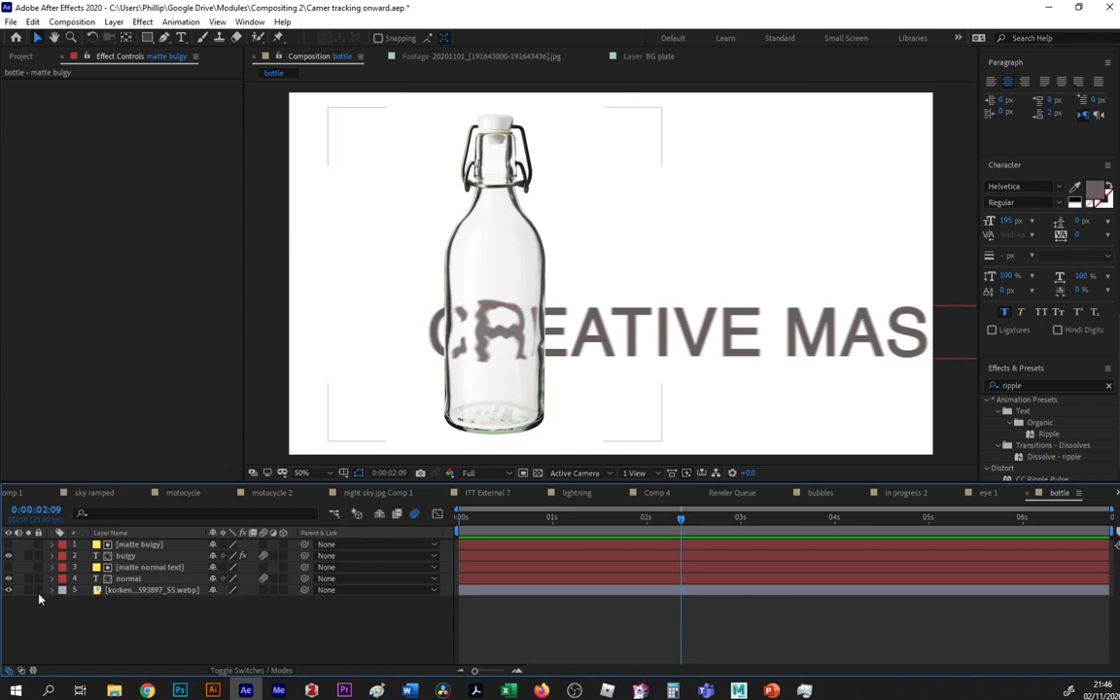
pyautogui.click(156, 567)
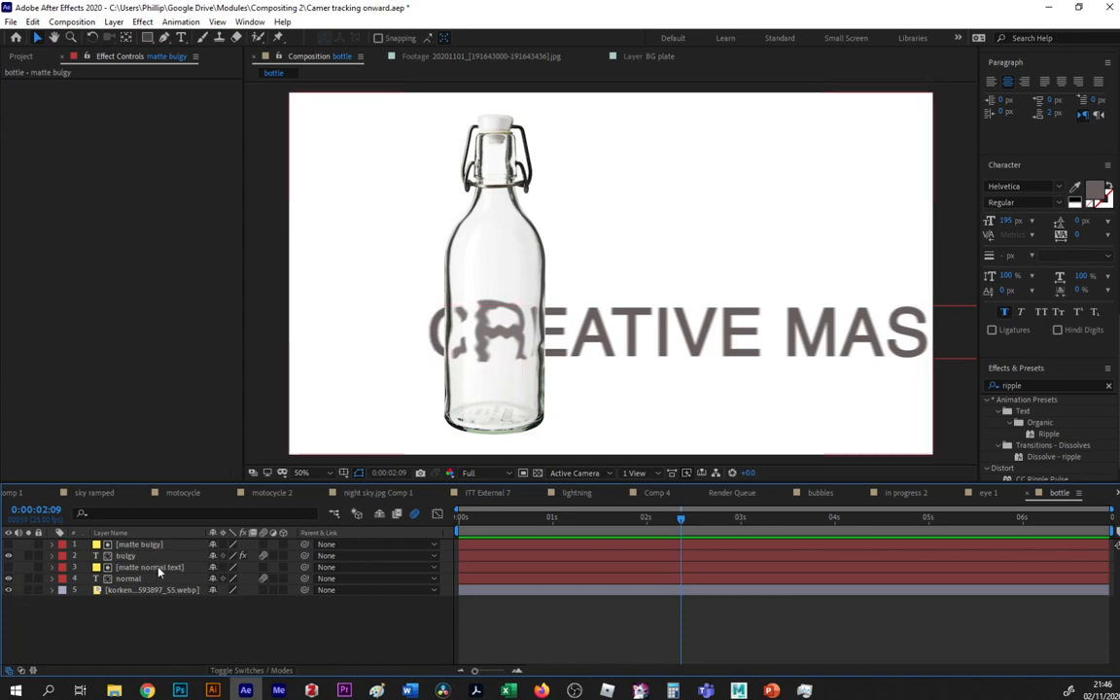
# Hide the bottle image layer and play the animation to examine the normal and distorted text on their own.
pyautogui.click(8, 590)
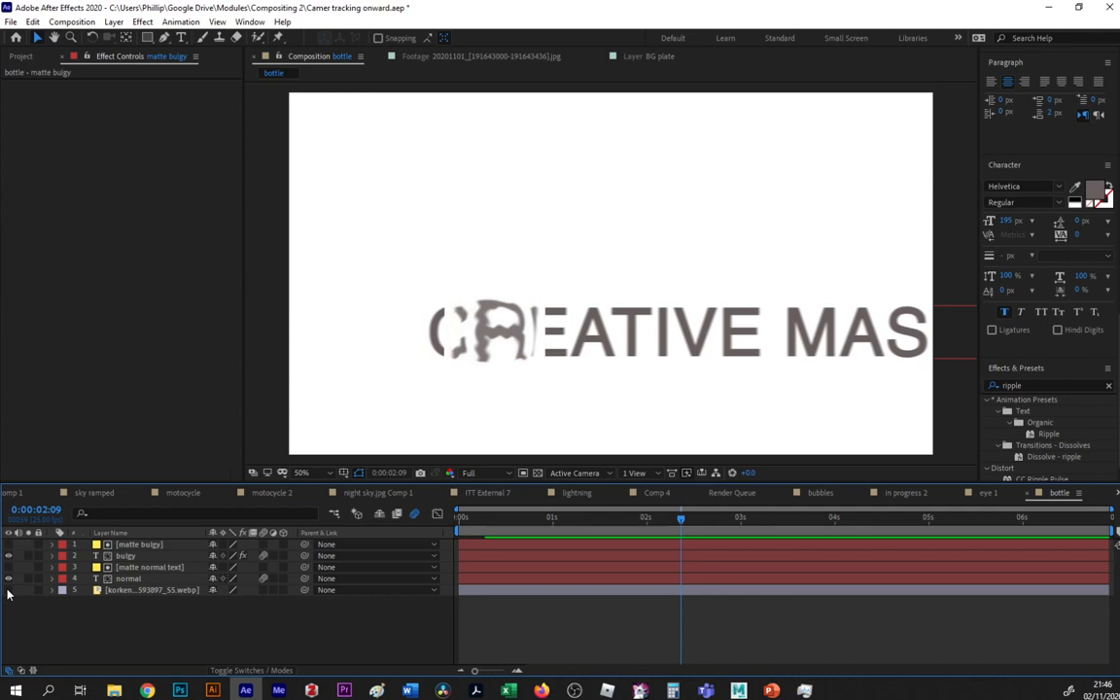
pyautogui.click(475, 518)
pyautogui.press('space')
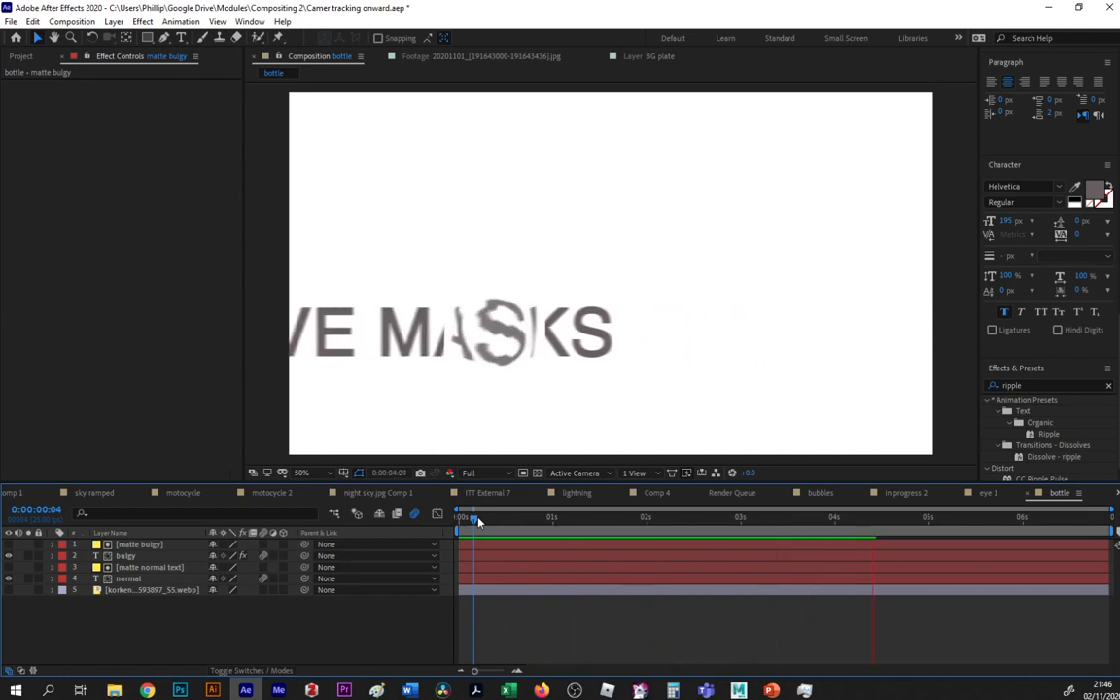
pyautogui.moveTo(477, 522); pyautogui.dragTo(693, 526)
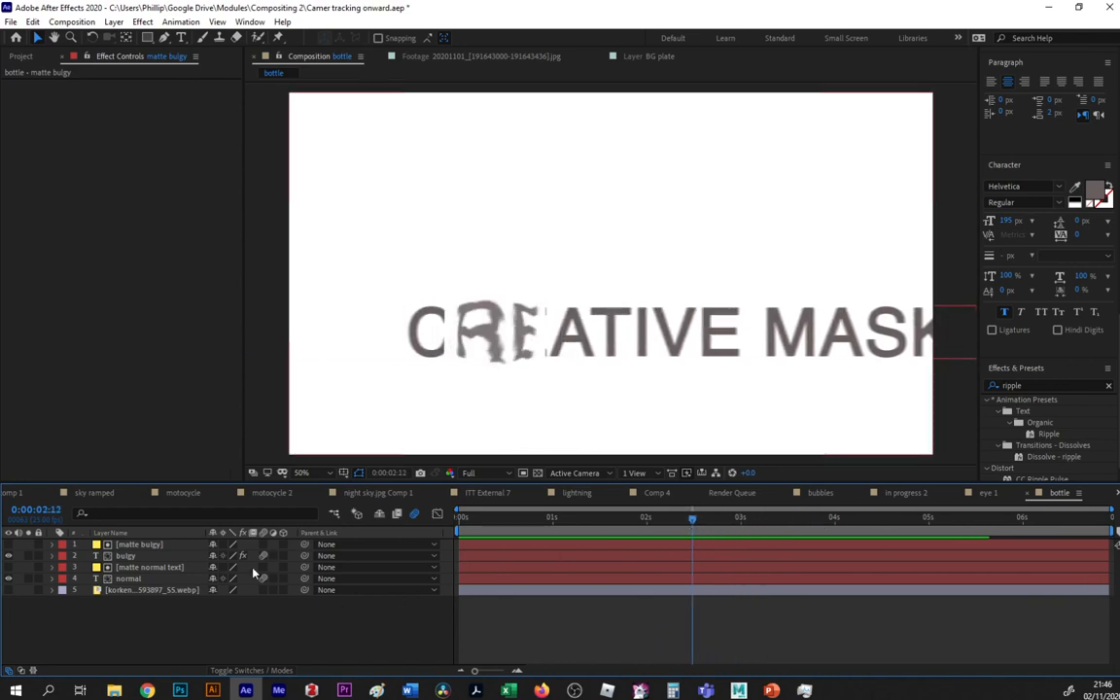
# Delete the bulgy and normal text layers with their two matte solids, and show the bottle image again.
pyautogui.click(125, 578)
pyautogui.keyDown('ctrl'); pyautogui.click(138, 544); pyautogui.keyUp('ctrl')
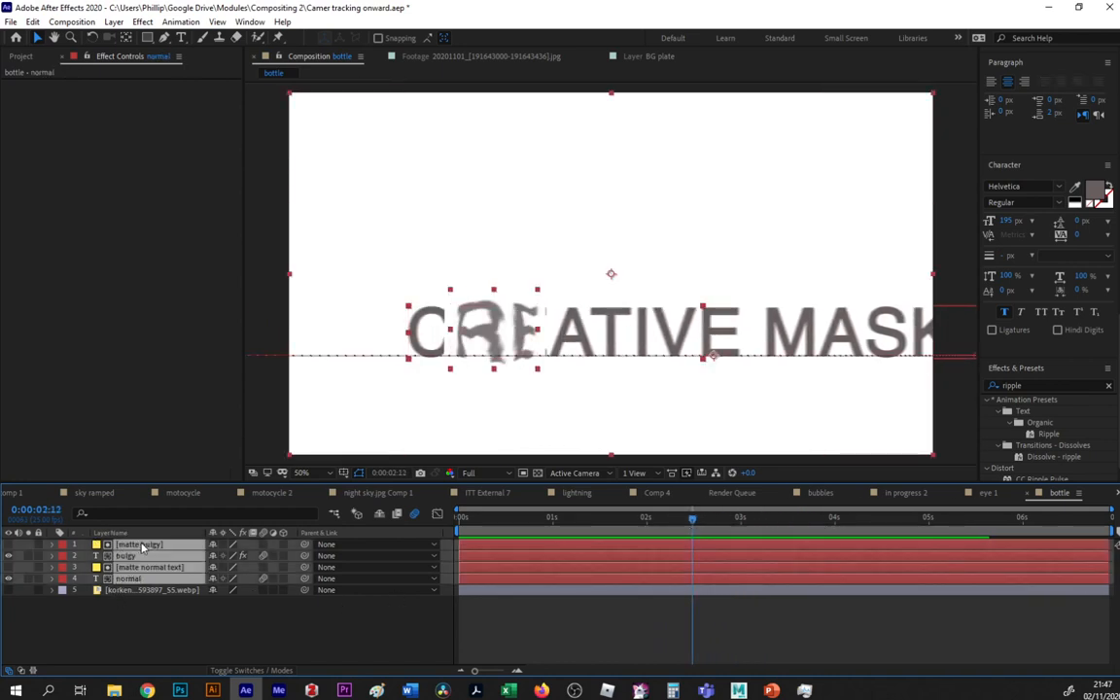
pyautogui.press('Delete')
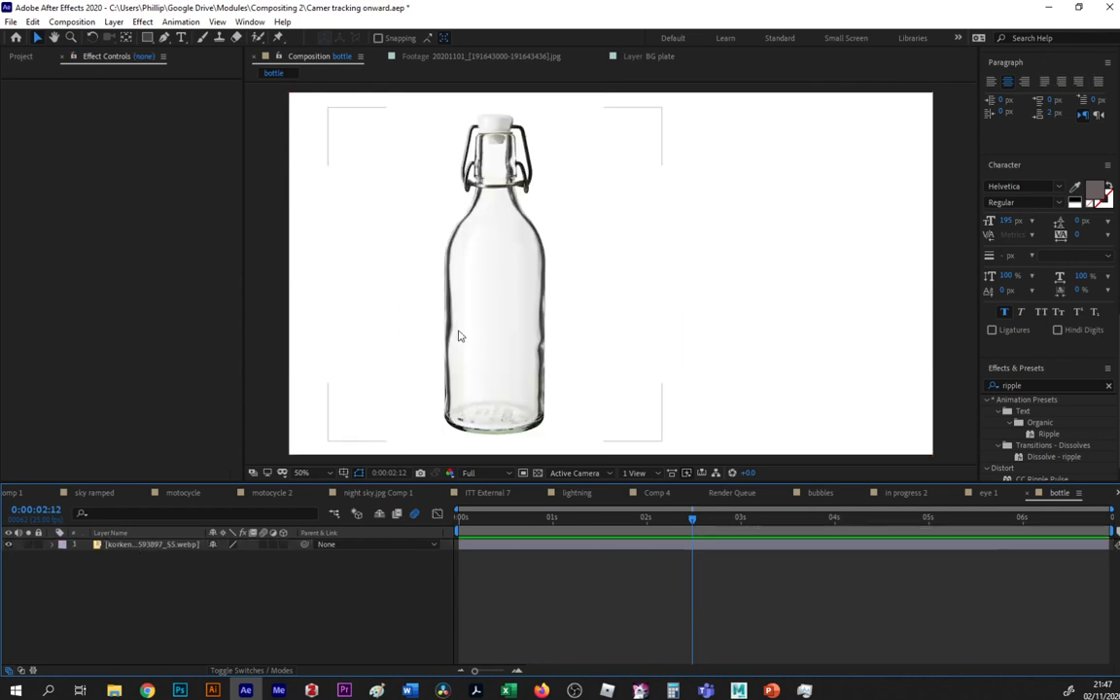
# Add a text layer reading "CREATIVE TRACKMATTES" across the lower part of the bottle image.
pyautogui.rightClick(142, 572)
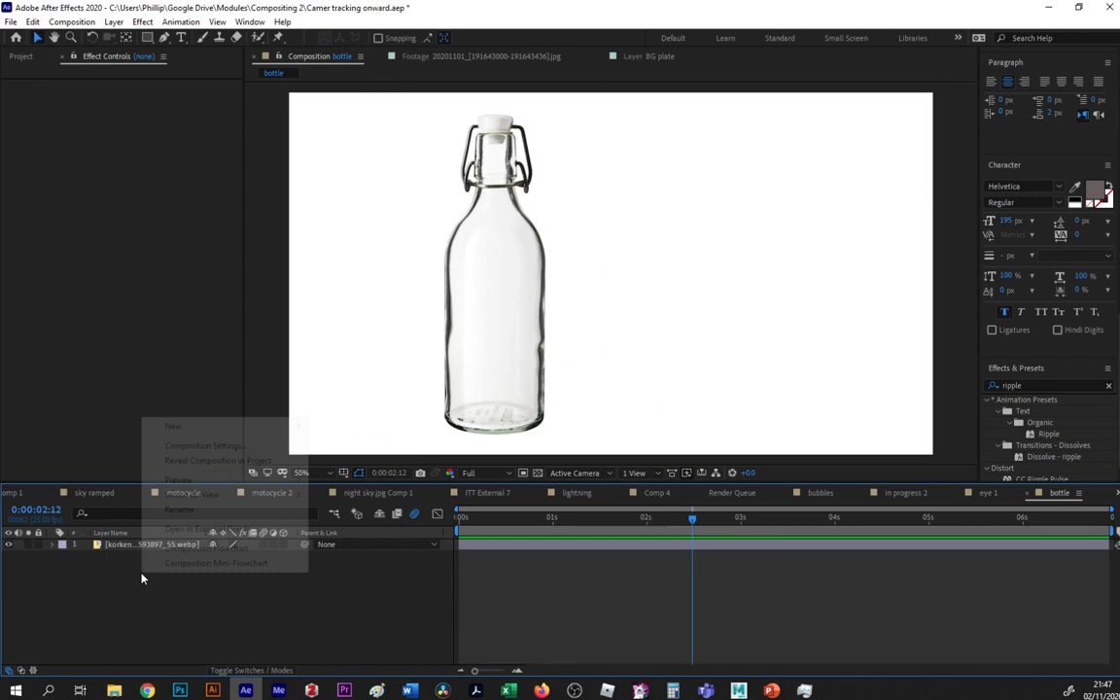
pyautogui.click(184, 628)
pyautogui.click(181, 37)
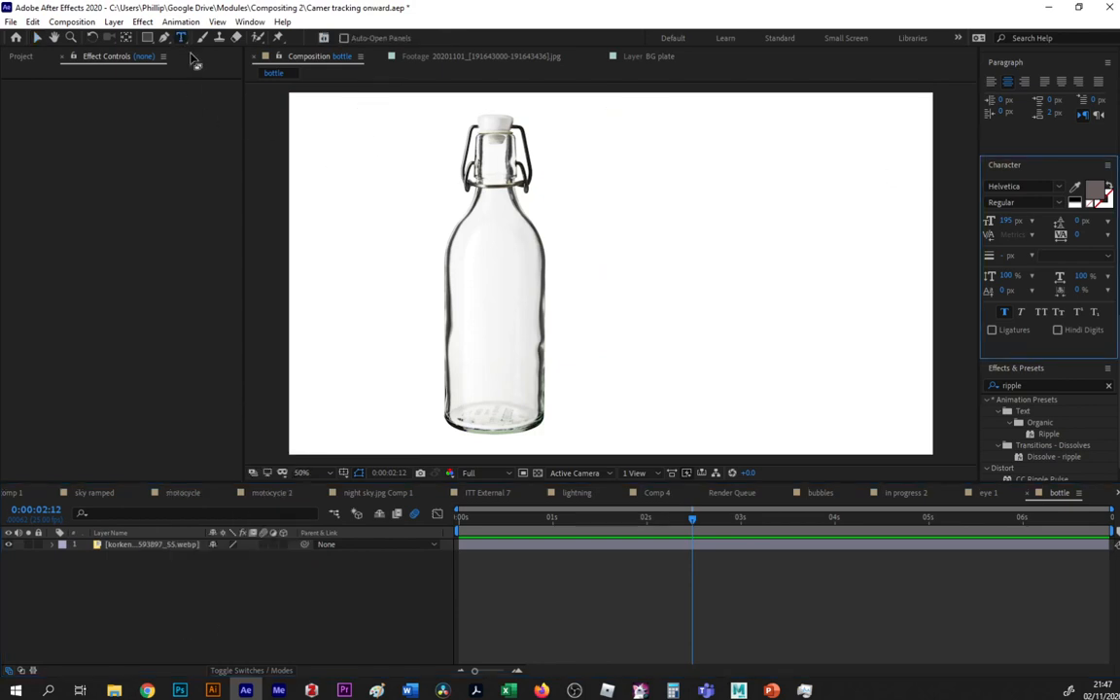
pyautogui.click(603, 360)
pyautogui.write('CREAT')
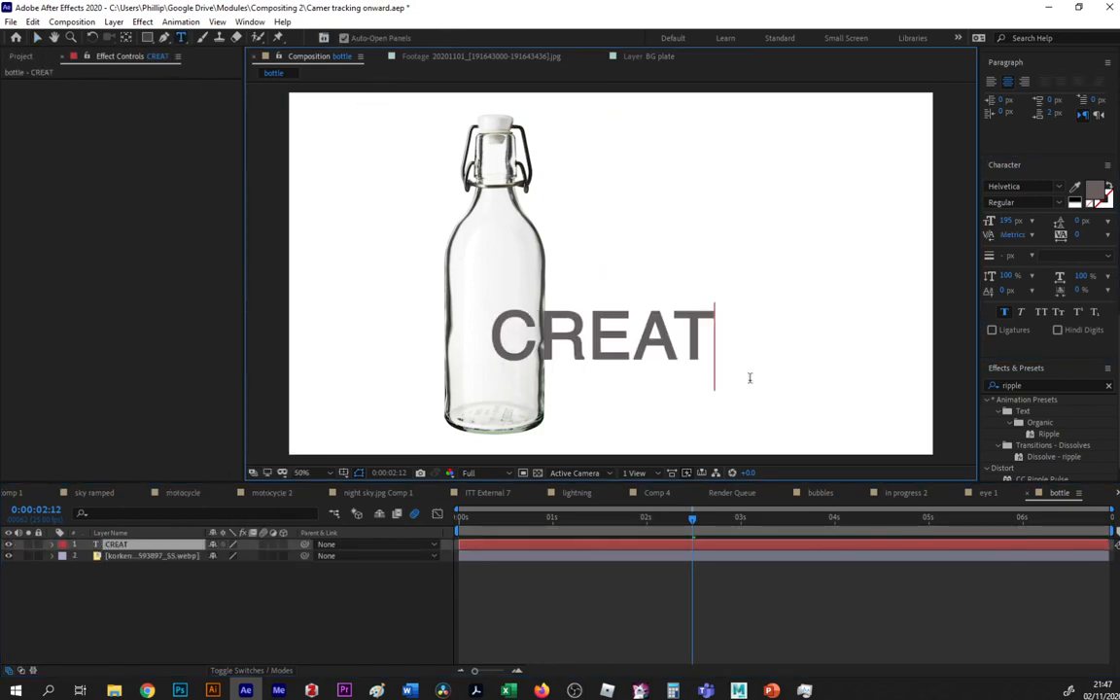
pyautogui.write('IVE TRACKMATTES')
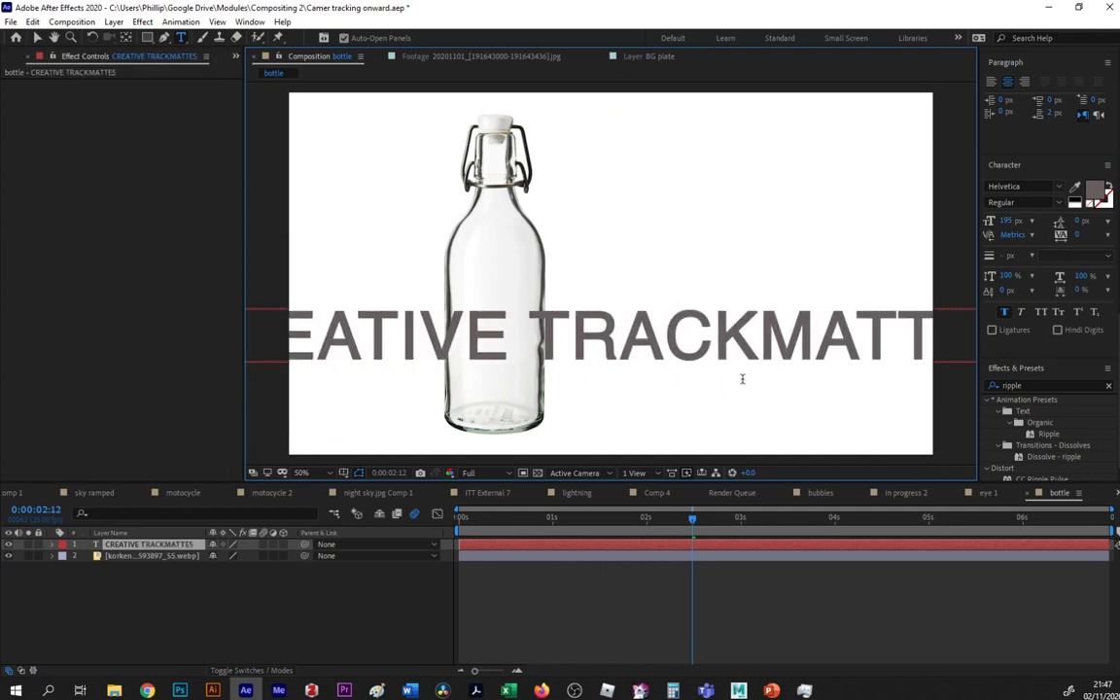
pyautogui.click(37, 37)
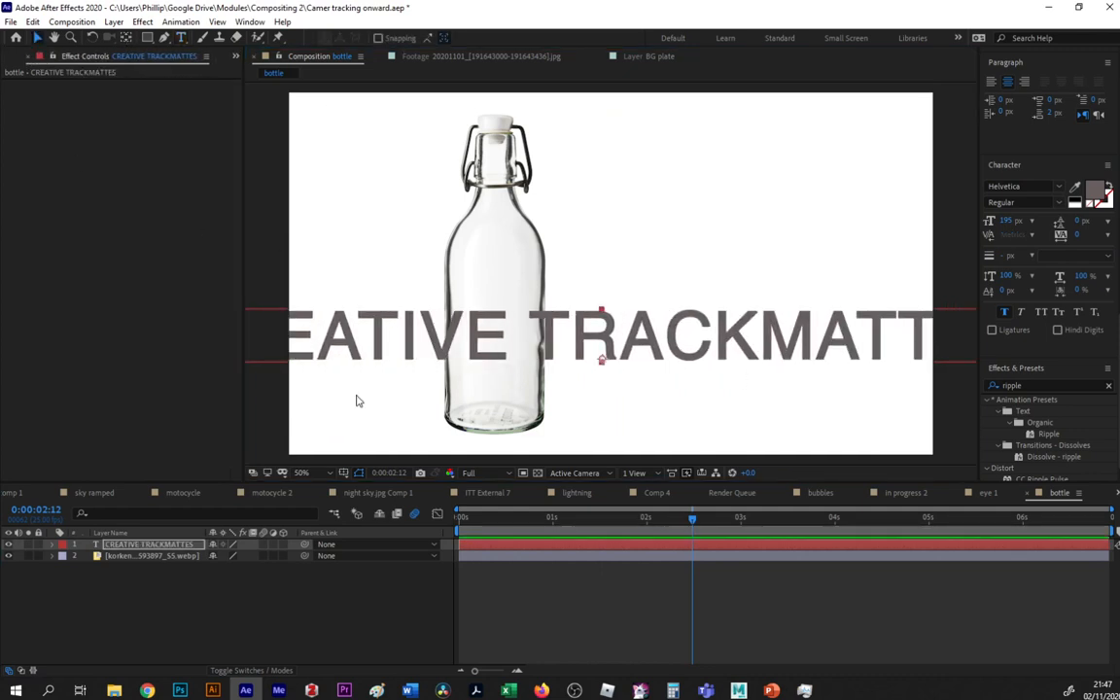
# Move the text to the right of the bottle, at about 2196, 848, and set a Position keyframe at 0 seconds.
pyautogui.moveTo(342, 349); pyautogui.dragTo(764, 359)
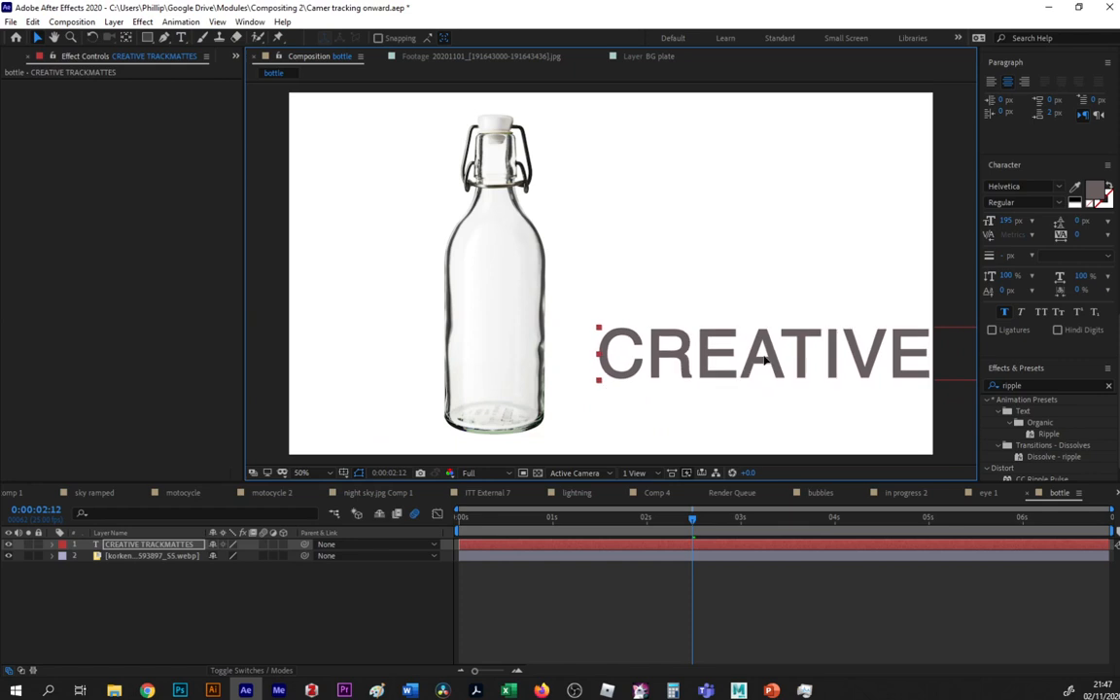
pyautogui.press('p')
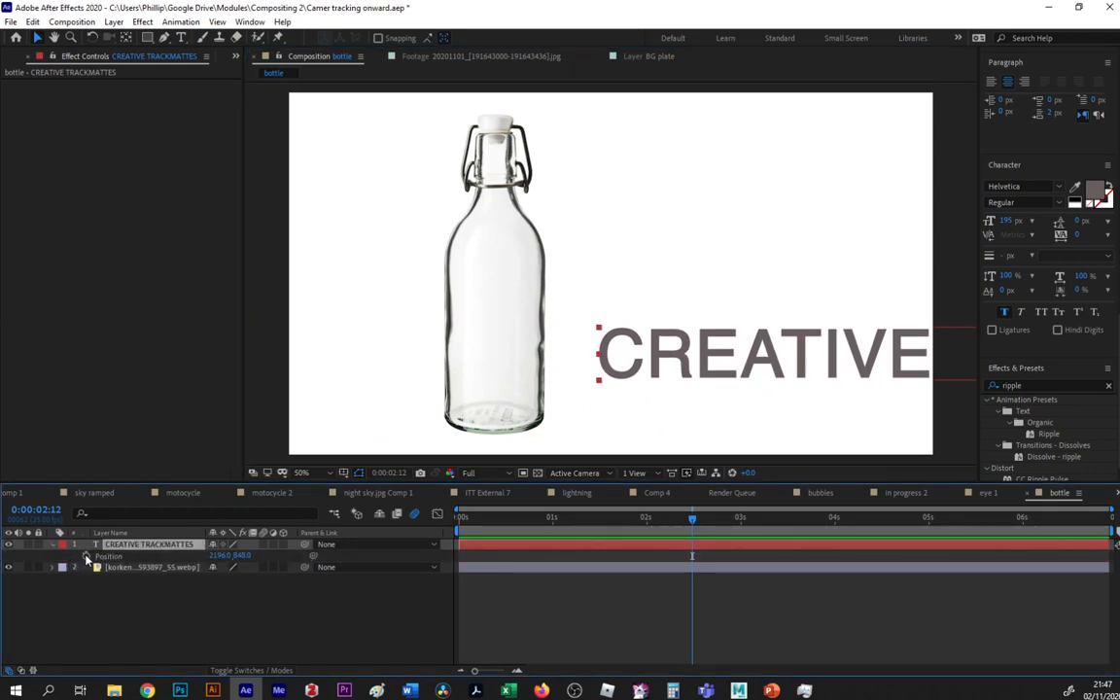
pyautogui.click(460, 517)
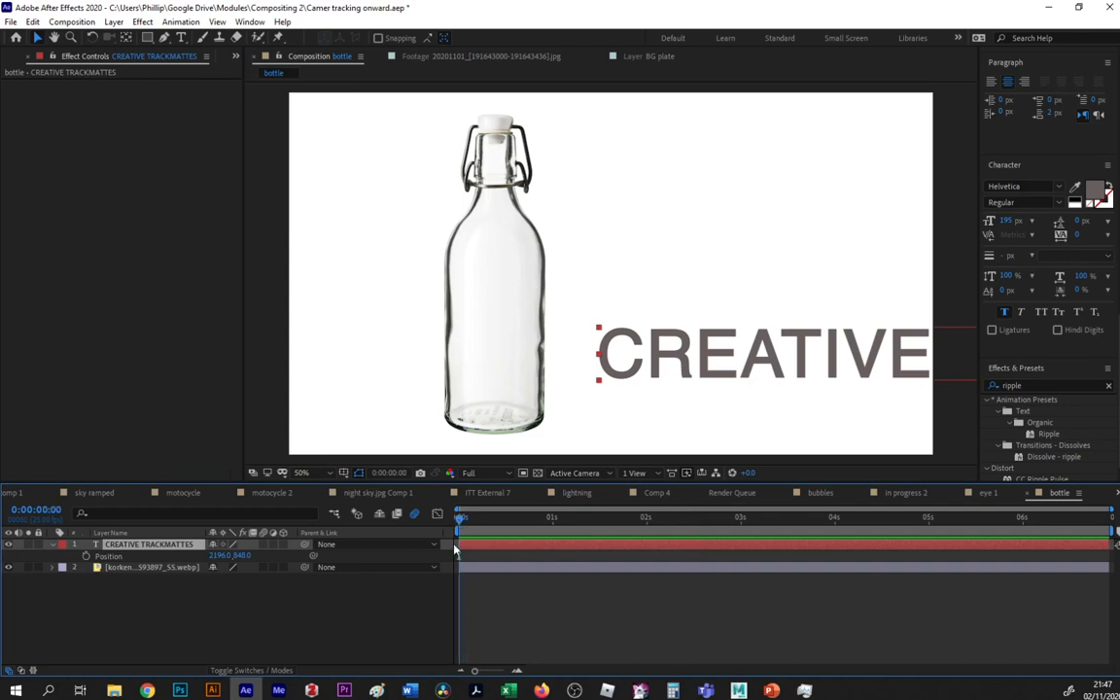
pyautogui.click(86, 556)
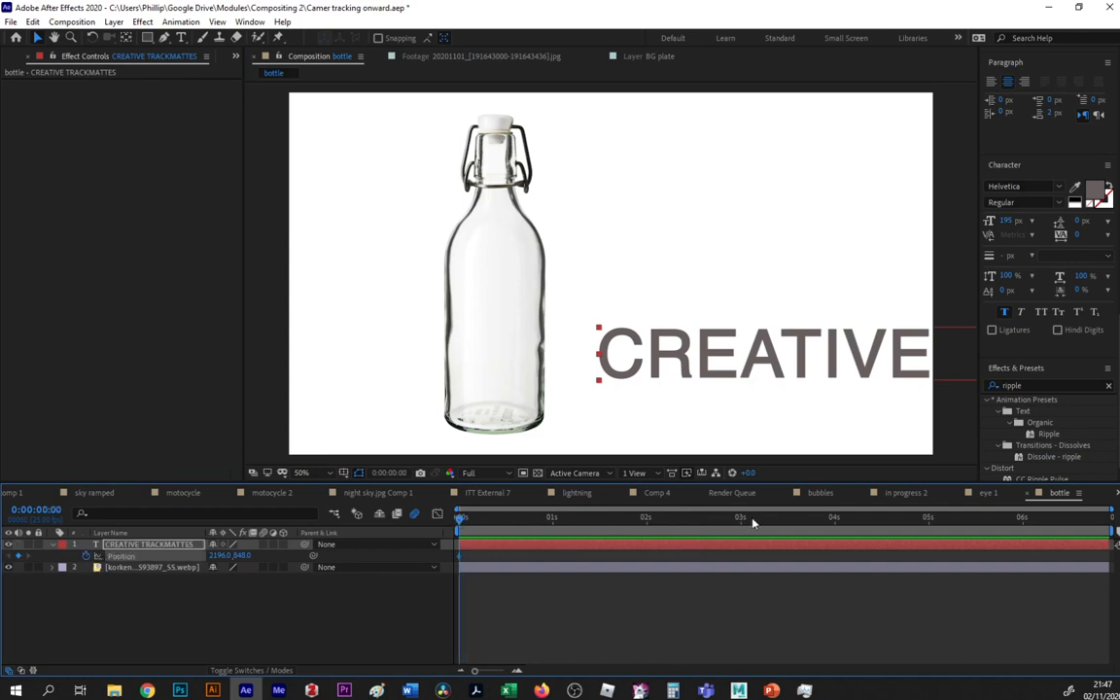
# At 5 seconds, move the text horizontally across the bottle and out past the frame's left edge to add a second Position keyframe.
pyautogui.click(835, 522)
pyautogui.click(930, 520)
pyautogui.moveTo(773, 381); pyautogui.dragTo(147, 371)
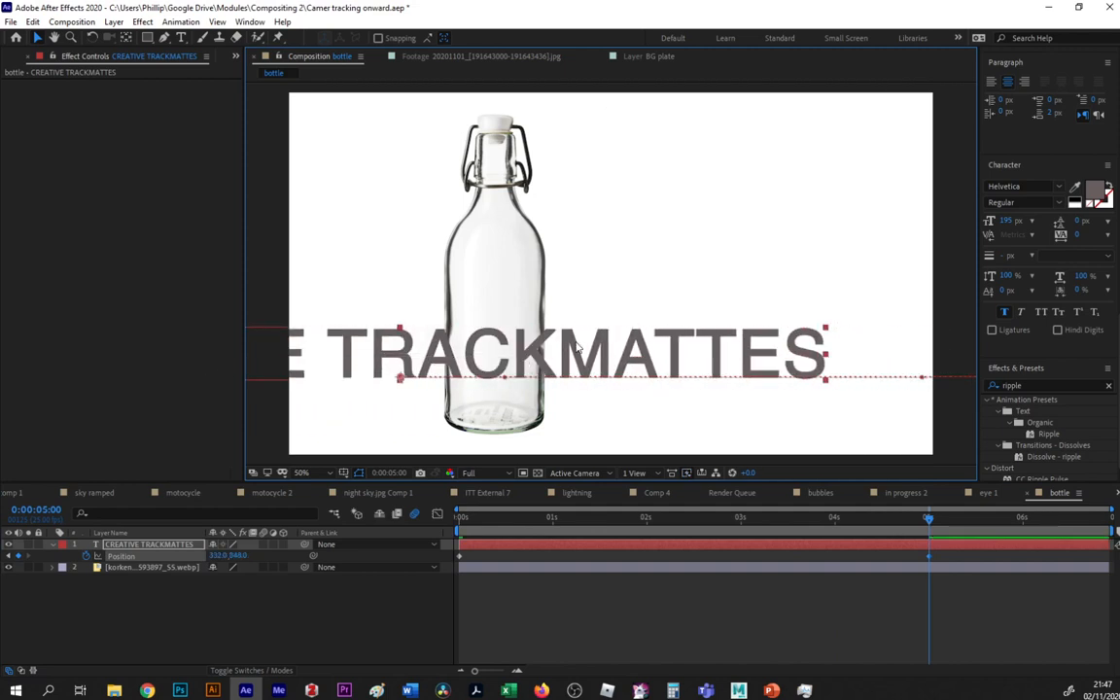
pyautogui.moveTo(545, 346); pyautogui.dragTo(0, 342)
# Preview the text movement and slow it down by moving the last Position keyframe to about 6.5 seconds.
pyautogui.moveTo(504, 518)
pyautogui.mouseDown()
pyautogui.moveTo(460, 519)
pyautogui.moveTo(483, 518)
pyautogui.mouseUp()
pyautogui.press('space')
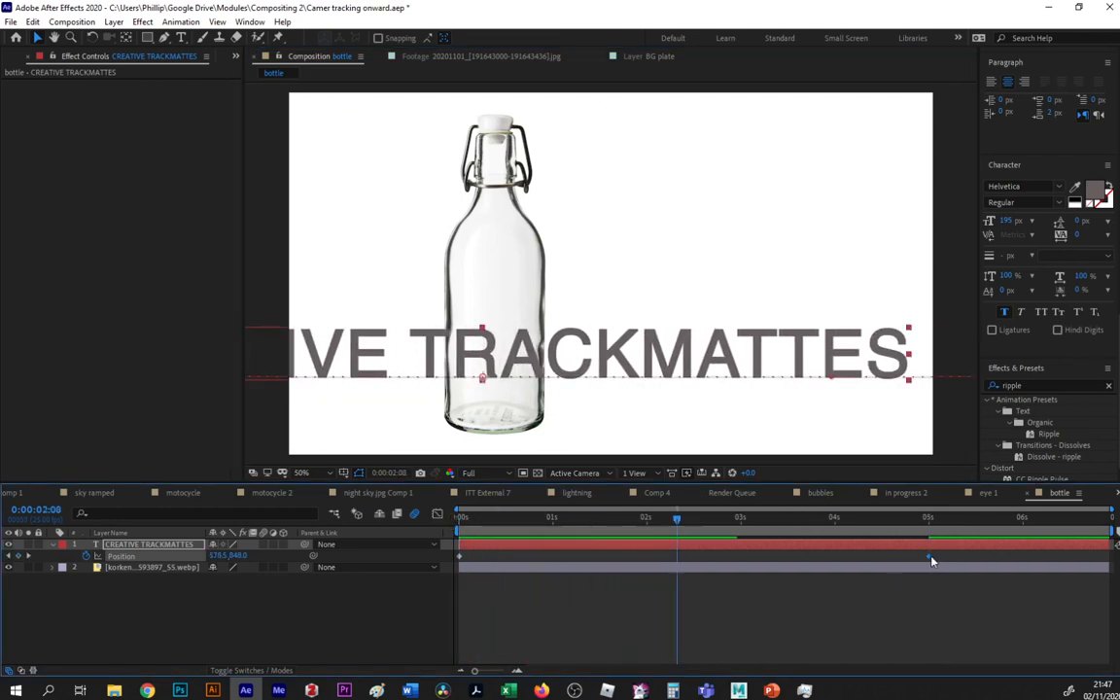
pyautogui.moveTo(930, 557); pyautogui.dragTo(1068, 557)
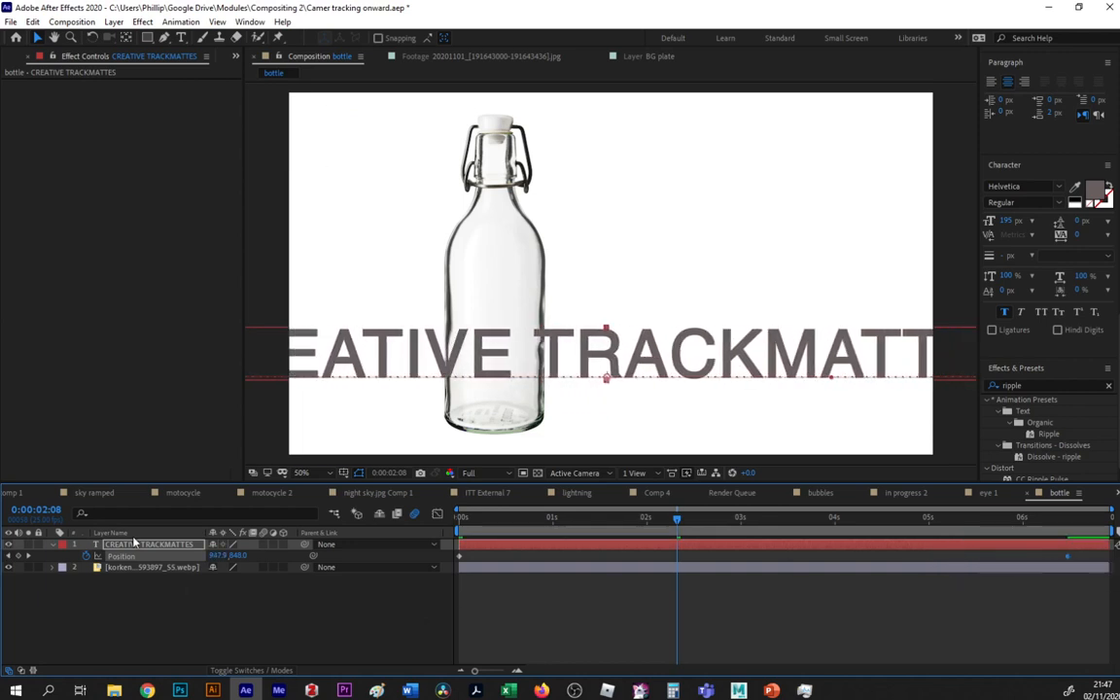
# Rename the "CREATIVE TRACKMATTES" text layer as "normal".
pyautogui.click(163, 546)
pyautogui.press('Return')
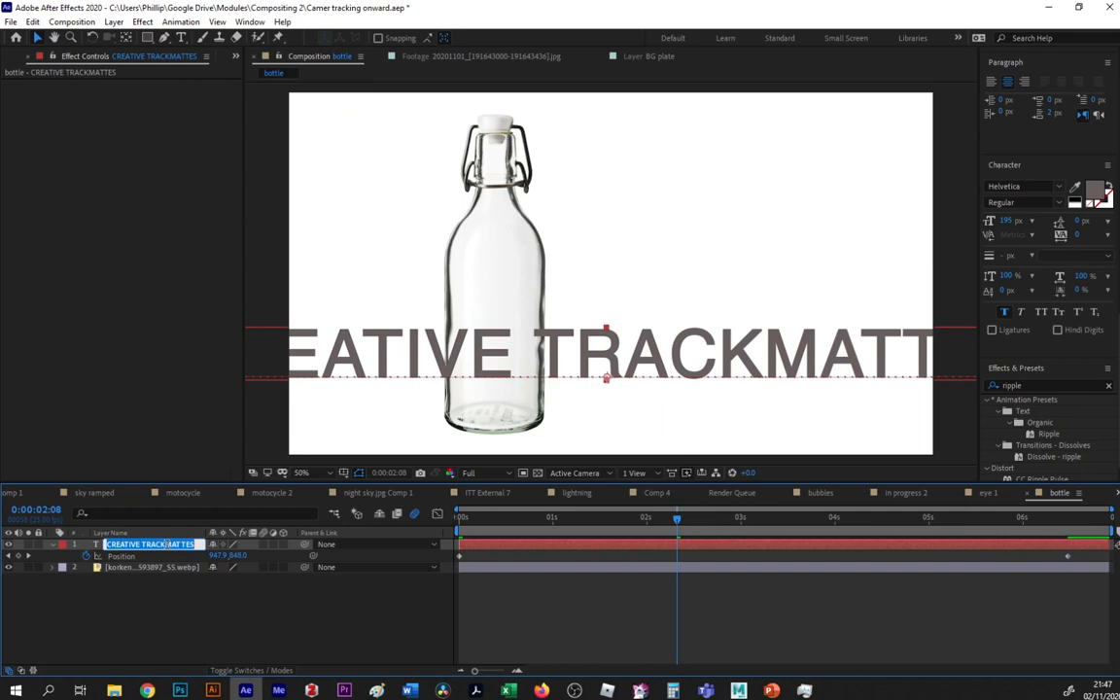
pyautogui.write('R')
pyautogui.press('Return')
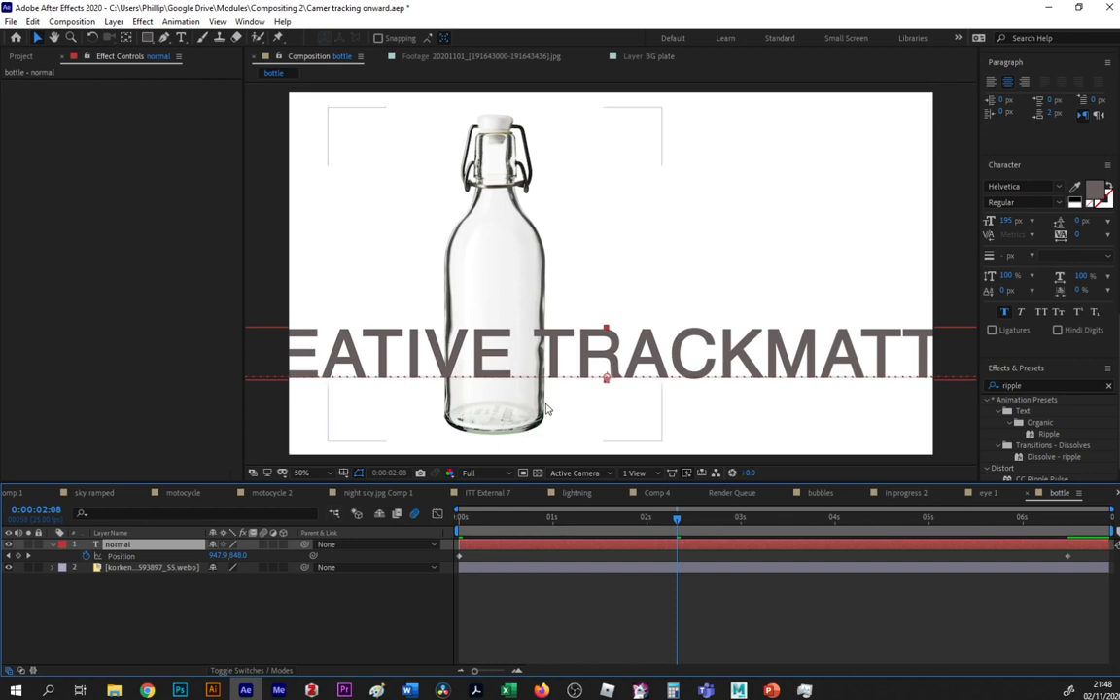
# Duplicate the "normal" text layer and rename the copy as "warped".
pyautogui.hotkey('ctrl', 'd')
pyautogui.press('Return')
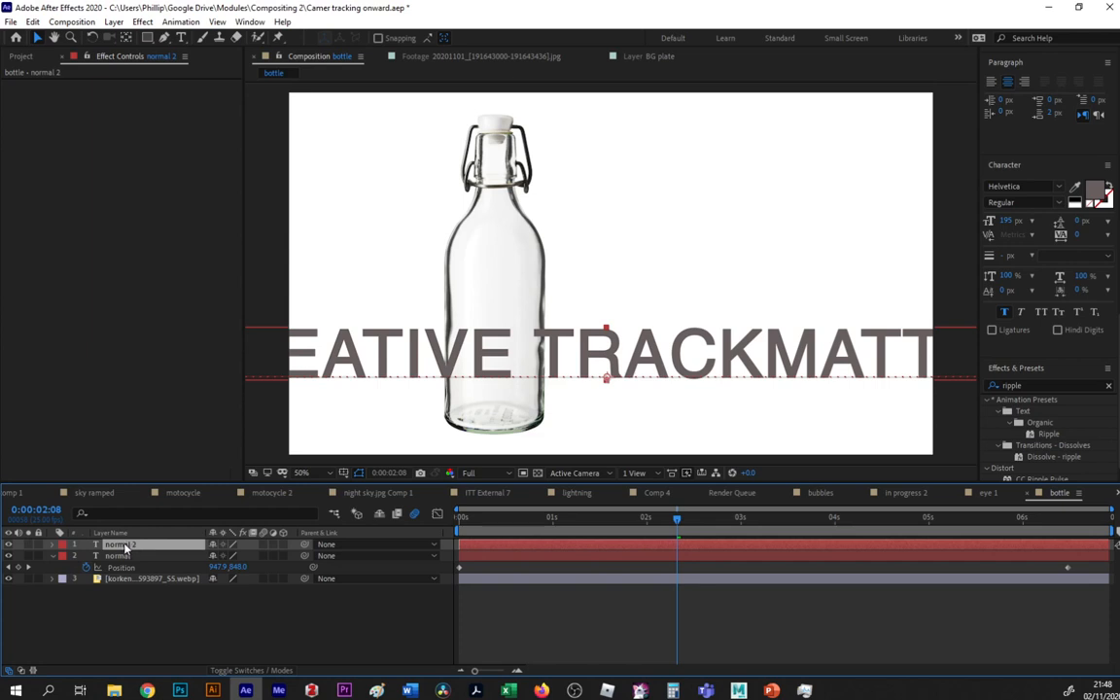
pyautogui.write('warped')
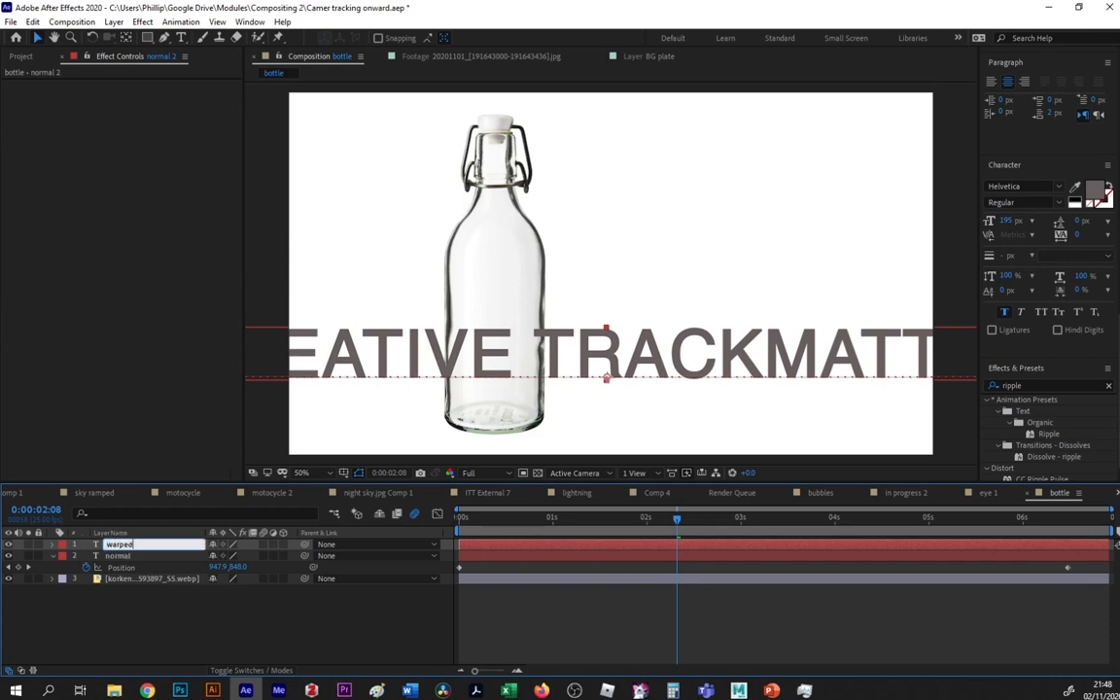
pyautogui.press('Return')
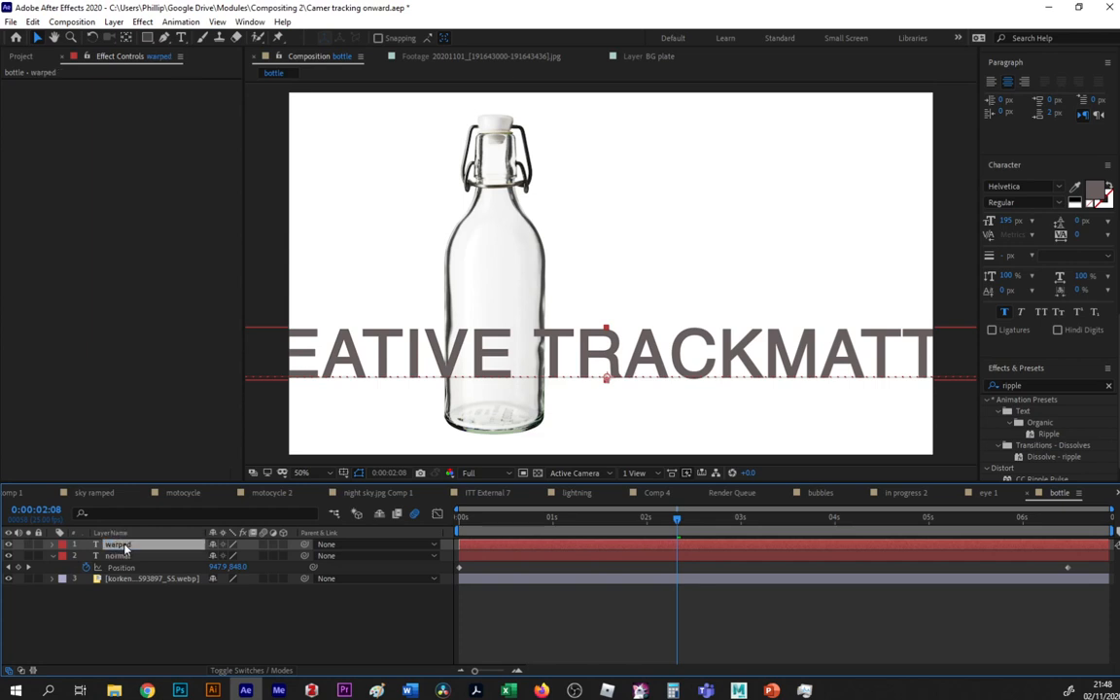
# Hide the "warped" text layer and select the "normal" text layer.
pyautogui.moveTo(493, 517); pyautogui.dragTo(556, 517)
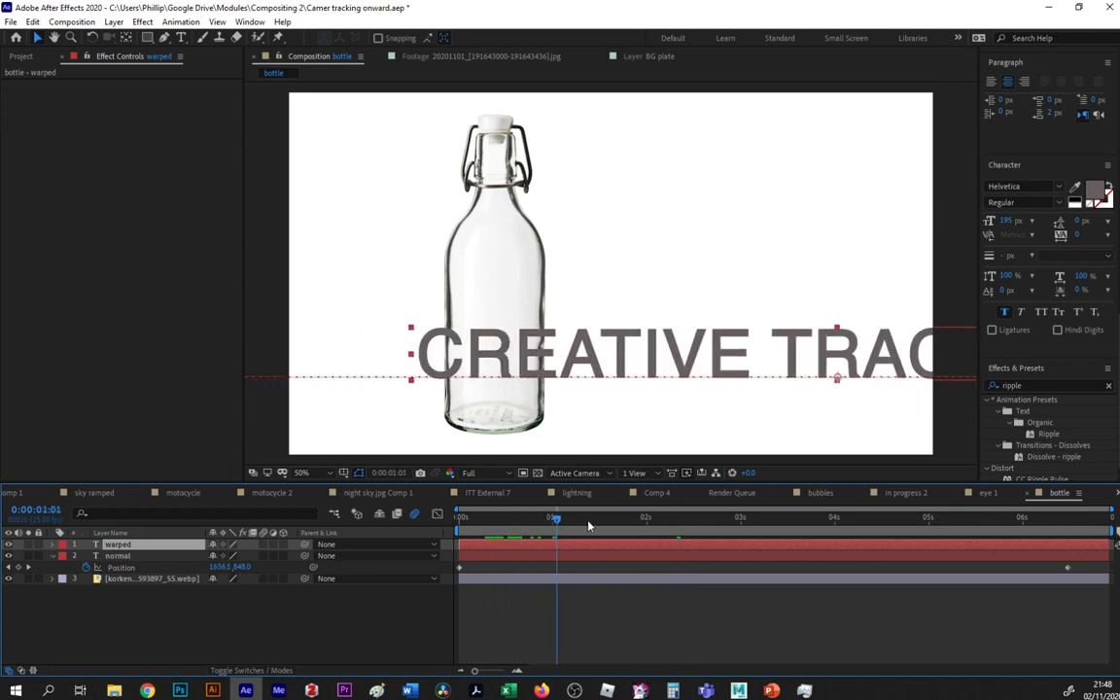
pyautogui.press('space')
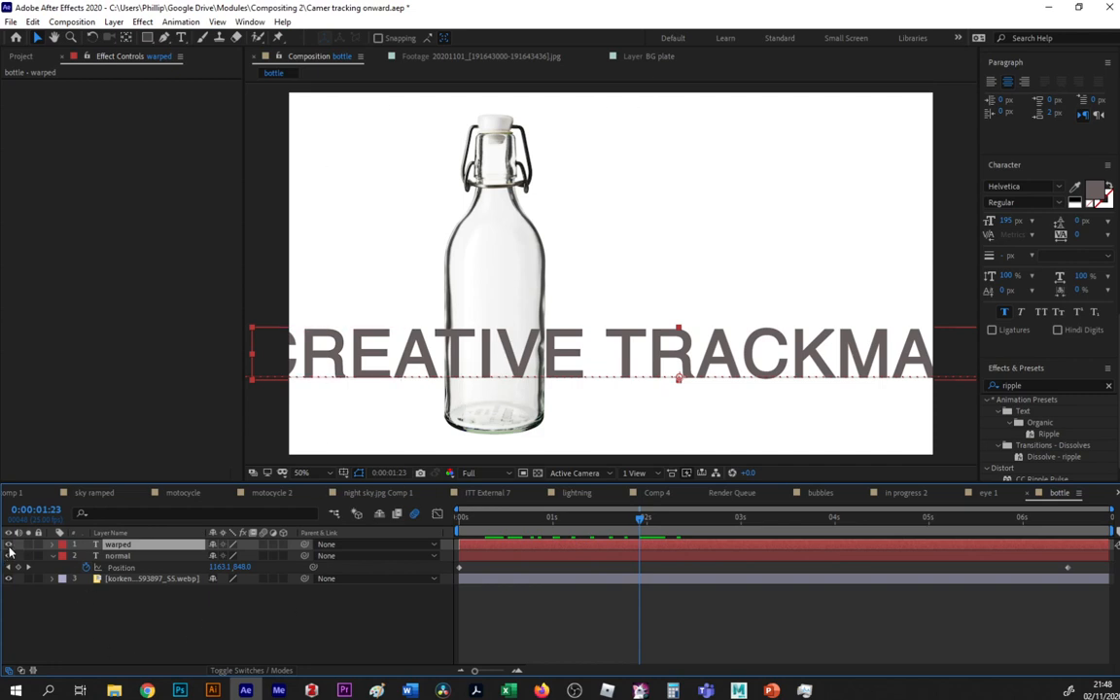
pyautogui.click(134, 558)
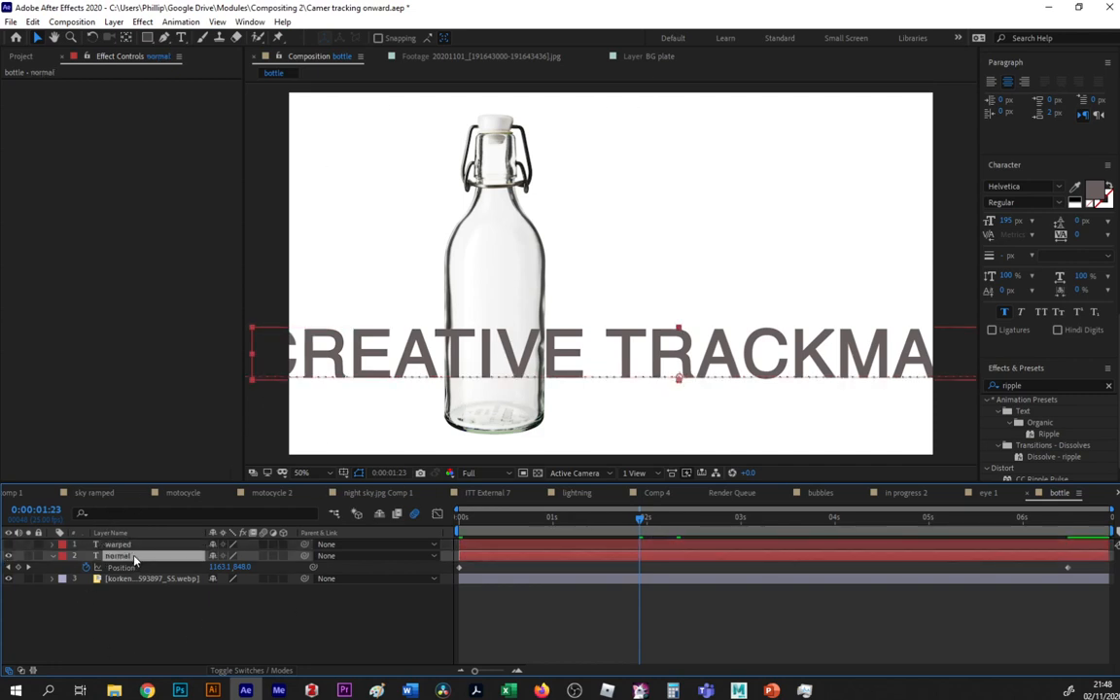
# Create a 1920 x 1080 px yellow solid named "mask normal" directly above the "normal" text layer and hide it.
pyautogui.rightClick(118, 597)
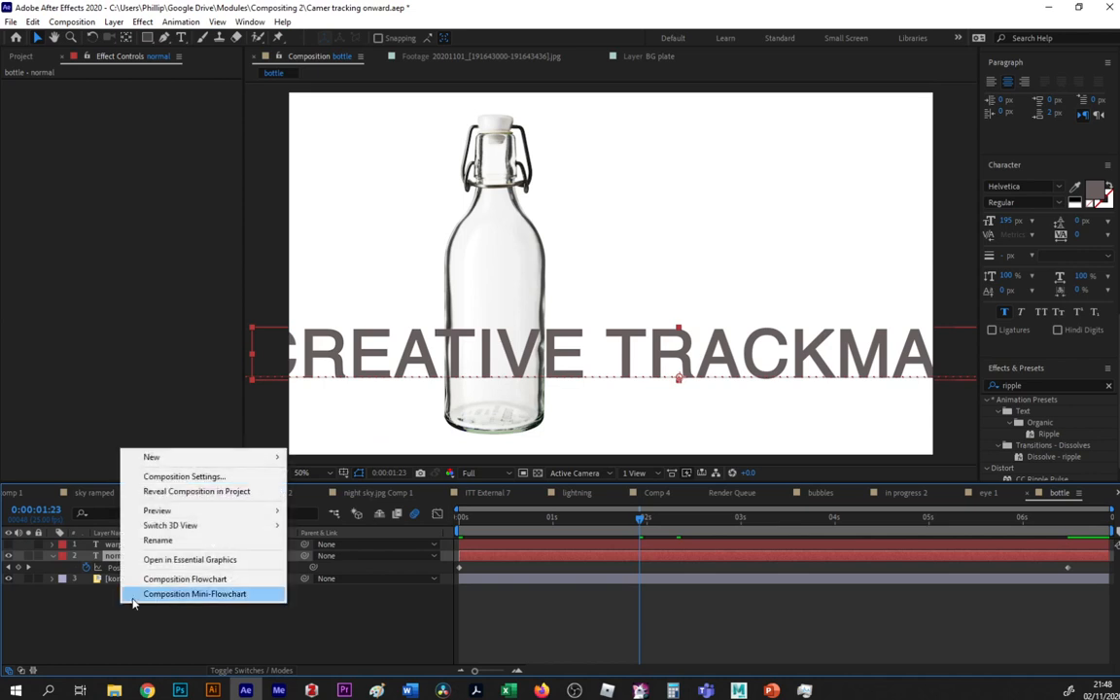
pyautogui.moveTo(158, 456)
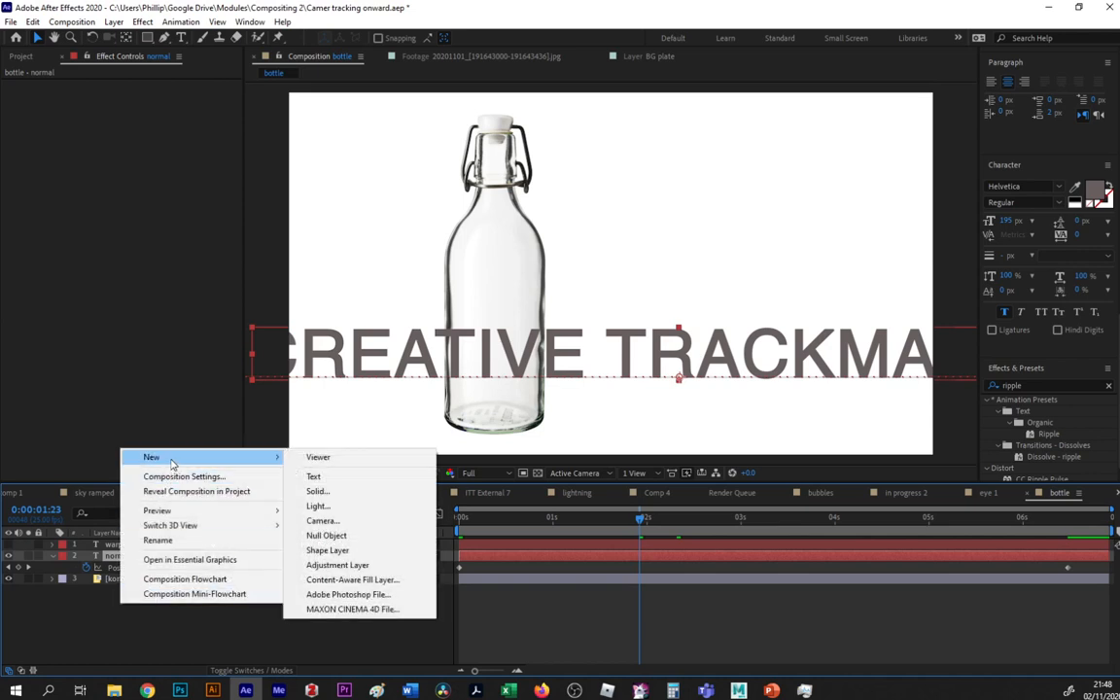
pyautogui.click(350, 492)
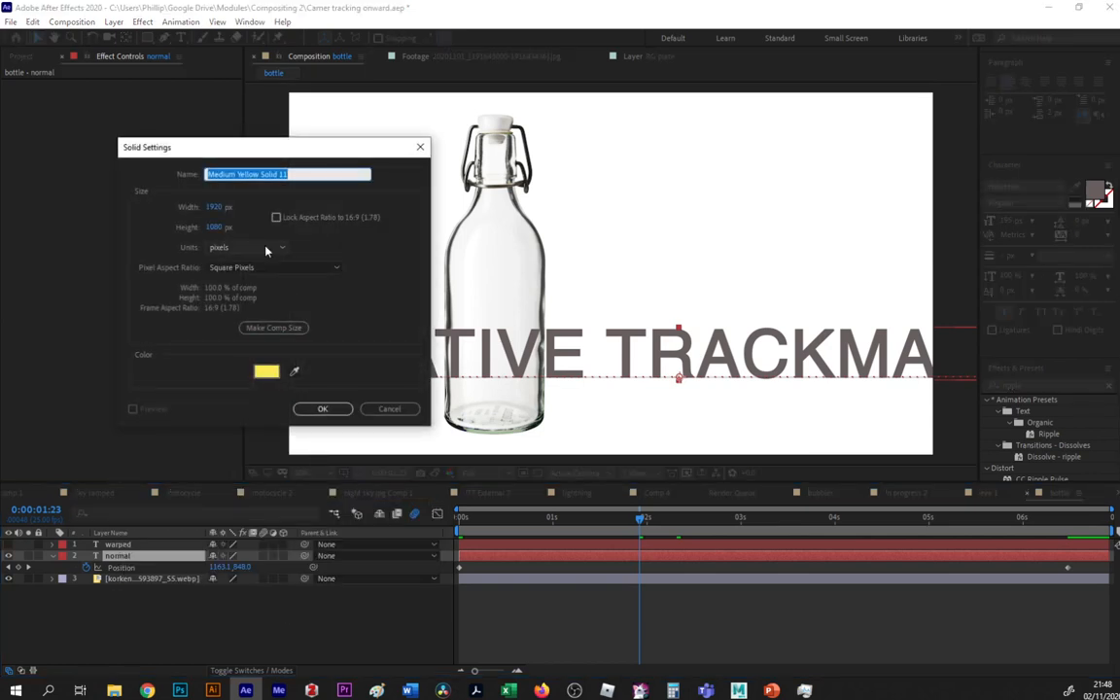
pyautogui.write('matte normal')
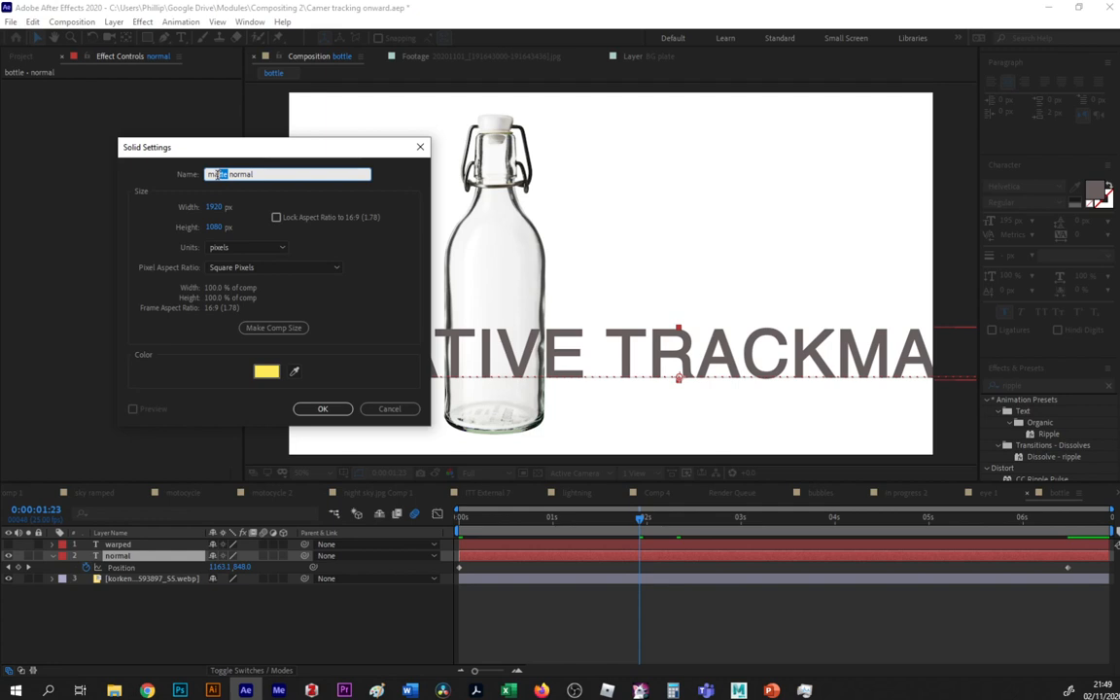
pyautogui.write('sk')
pyautogui.click(319, 409)
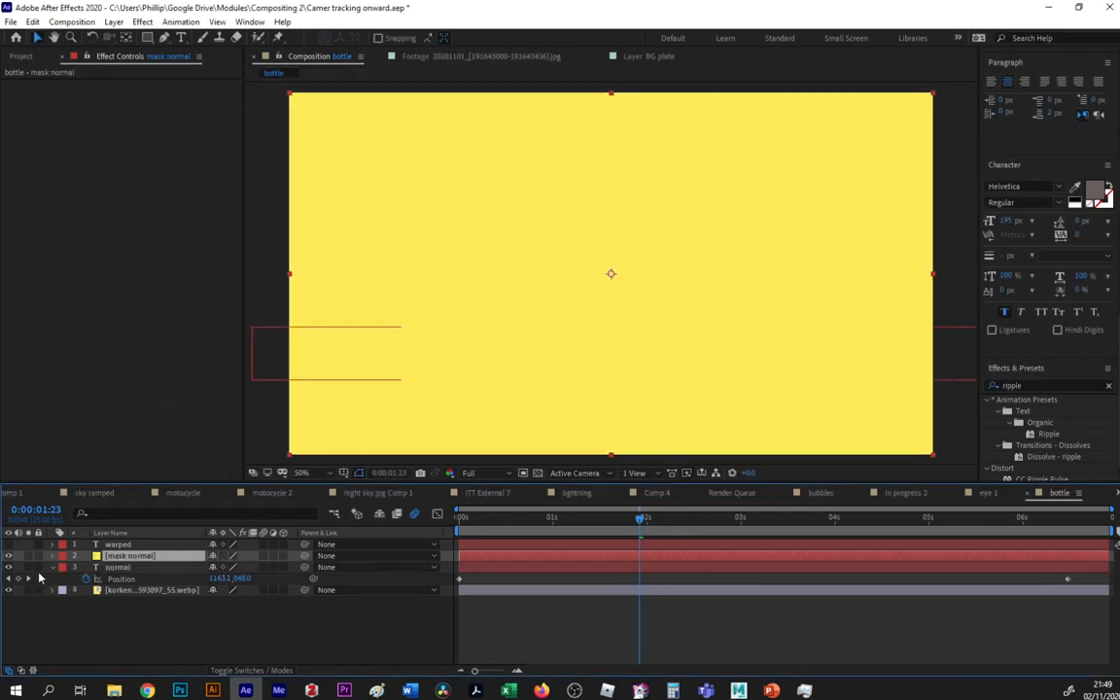
pyautogui.click(8, 555)
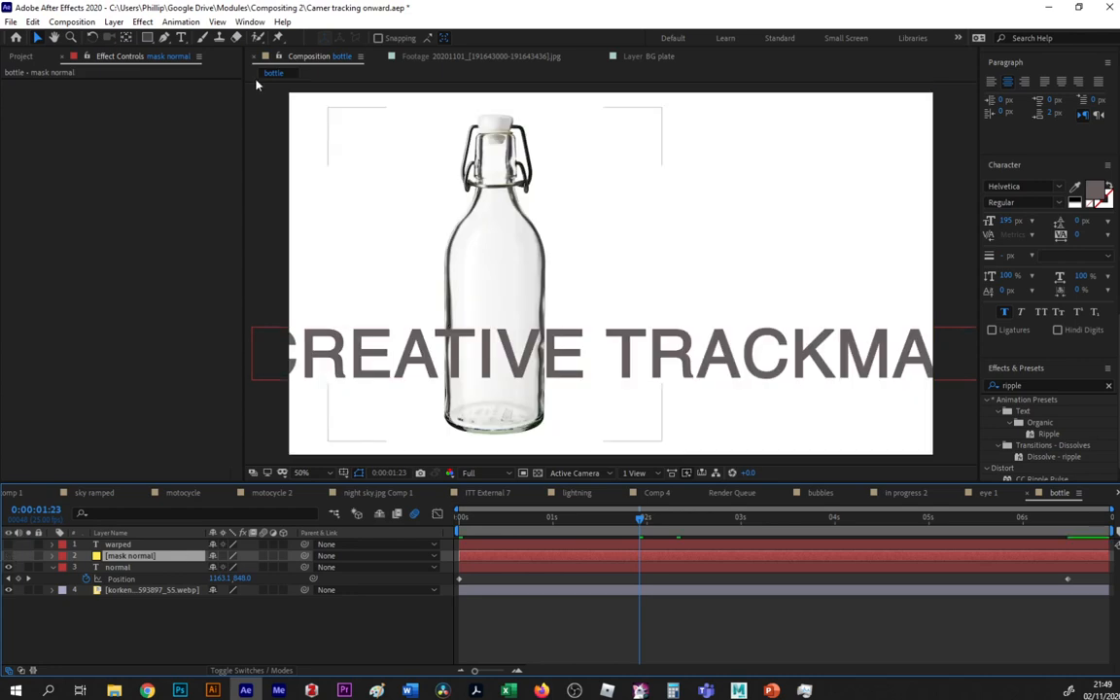
# Draw a closed four-point mask with the Pen tool on "mask normal" around the bottle section crossed by the text.
pyautogui.click(164, 37)
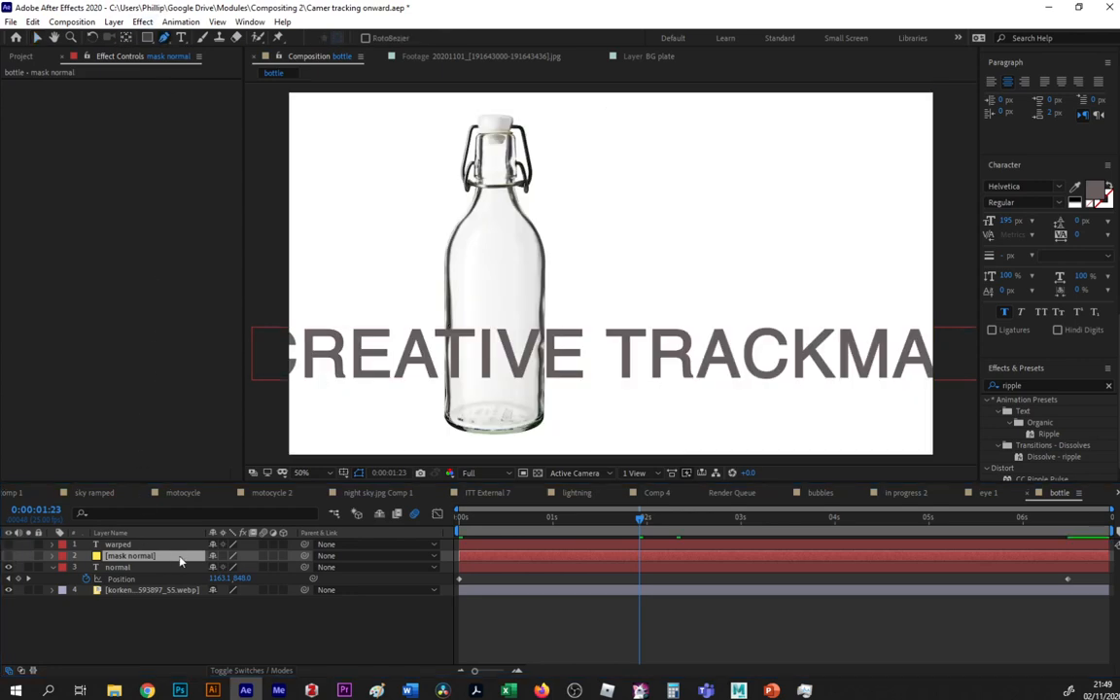
pyautogui.click(443, 316)
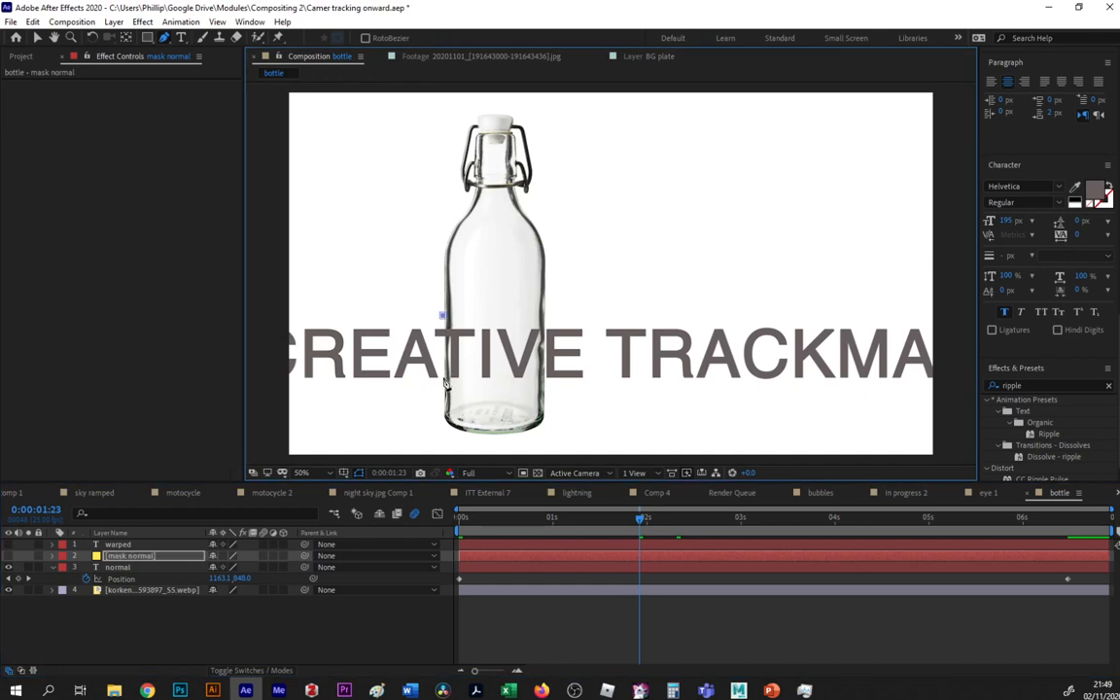
pyautogui.click(442, 380)
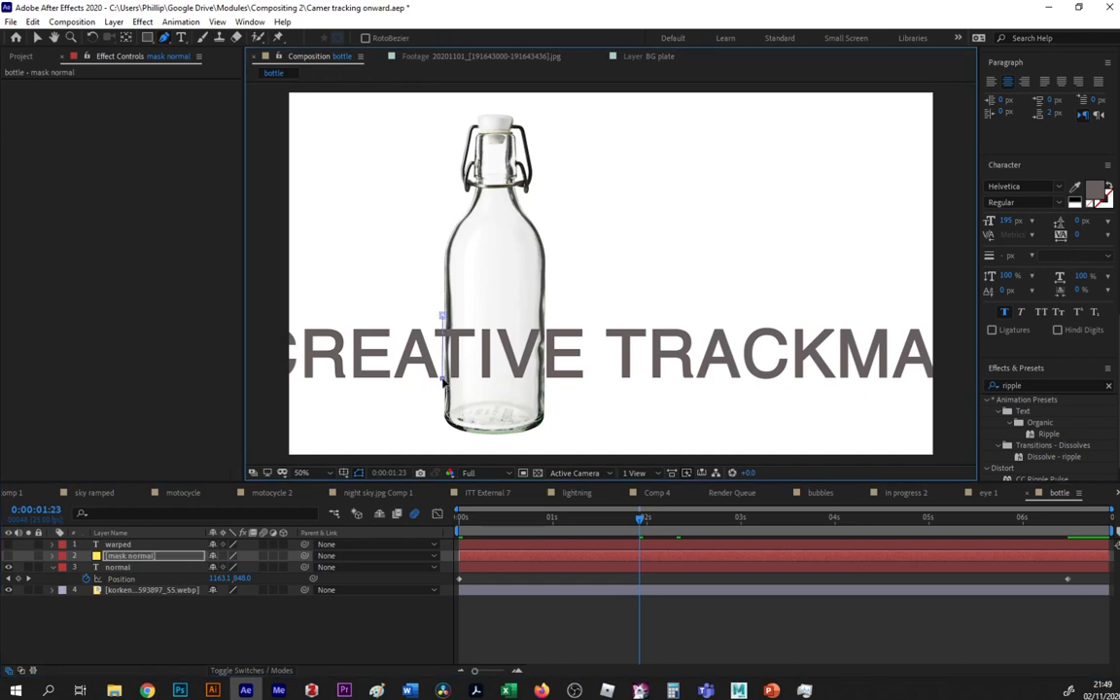
pyautogui.click(548, 381)
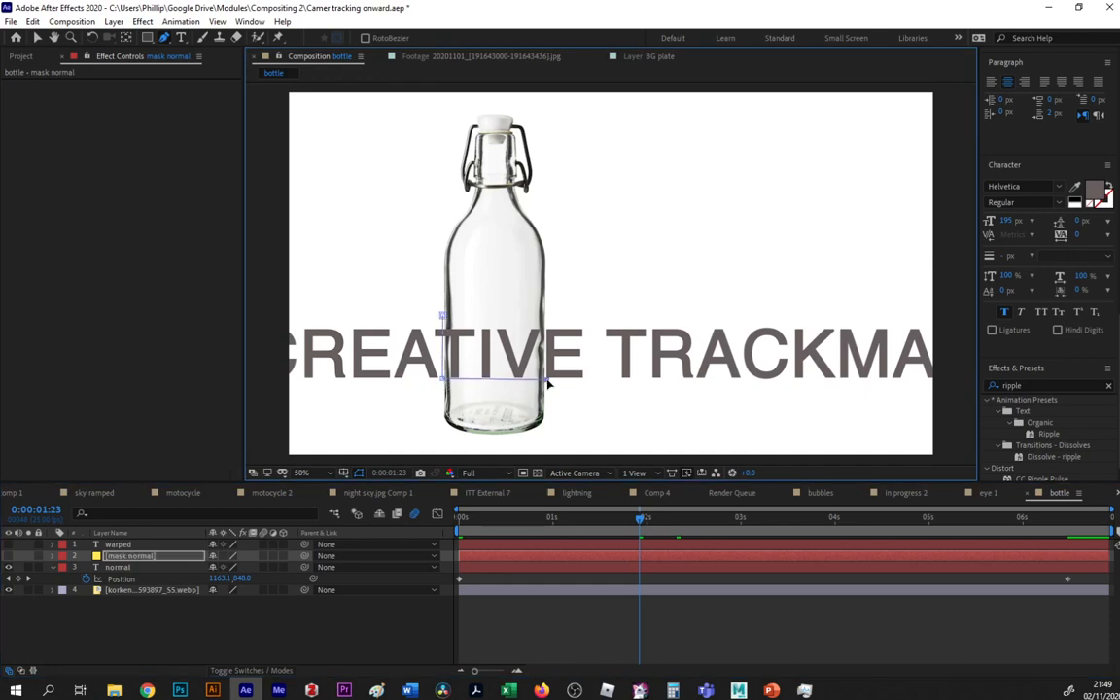
pyautogui.click(547, 318)
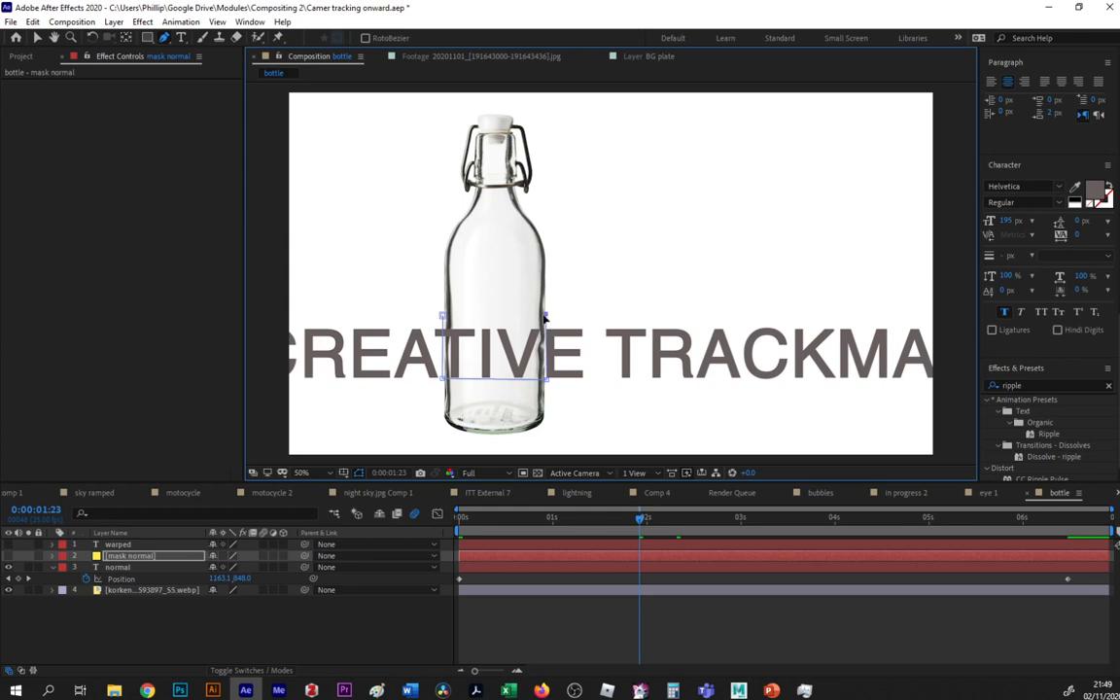
pyautogui.click(442, 318)
# Set the "normal" text layer's track matte to Alpha Matte "[mask normal]".
pyautogui.click(245, 671)
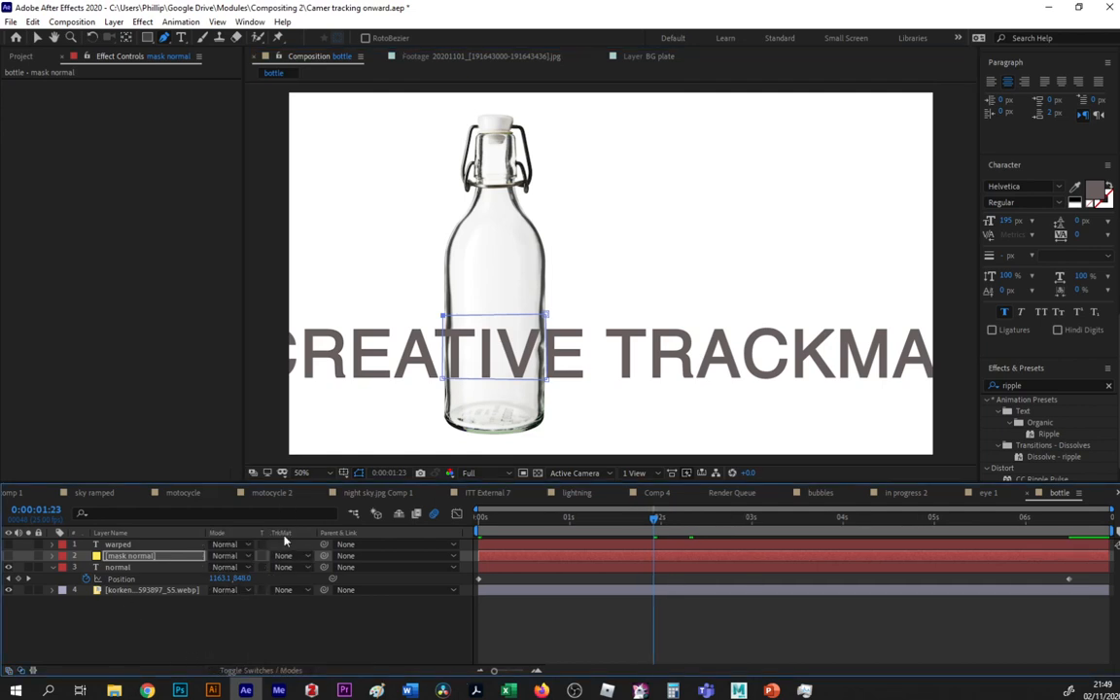
pyautogui.click(163, 570)
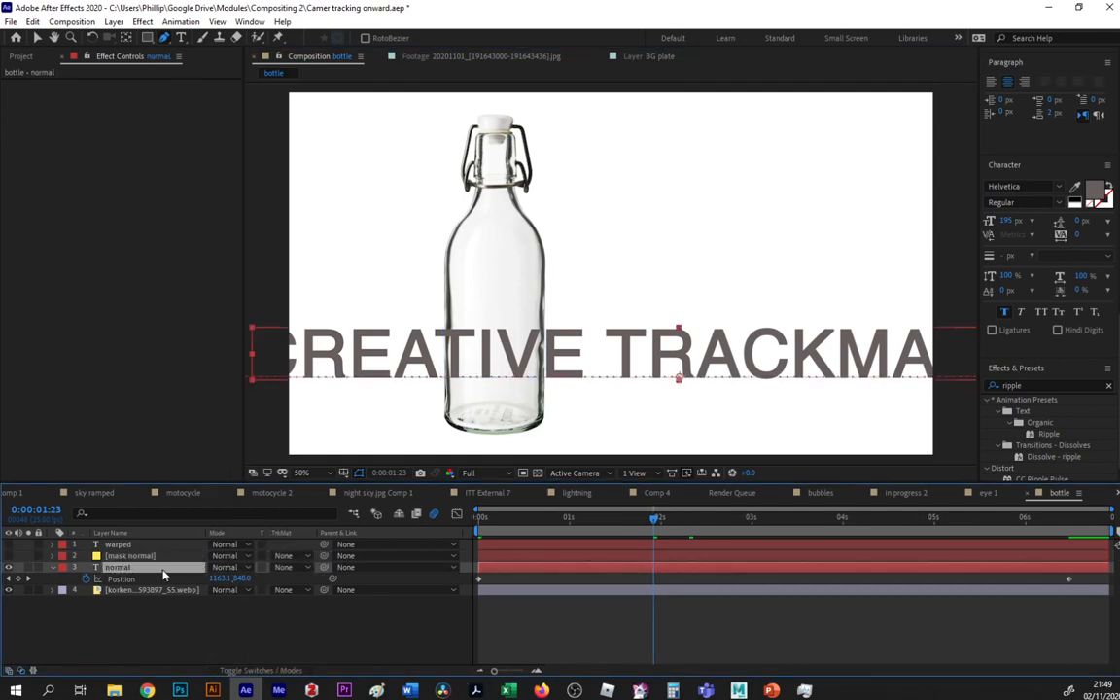
pyautogui.click(289, 569)
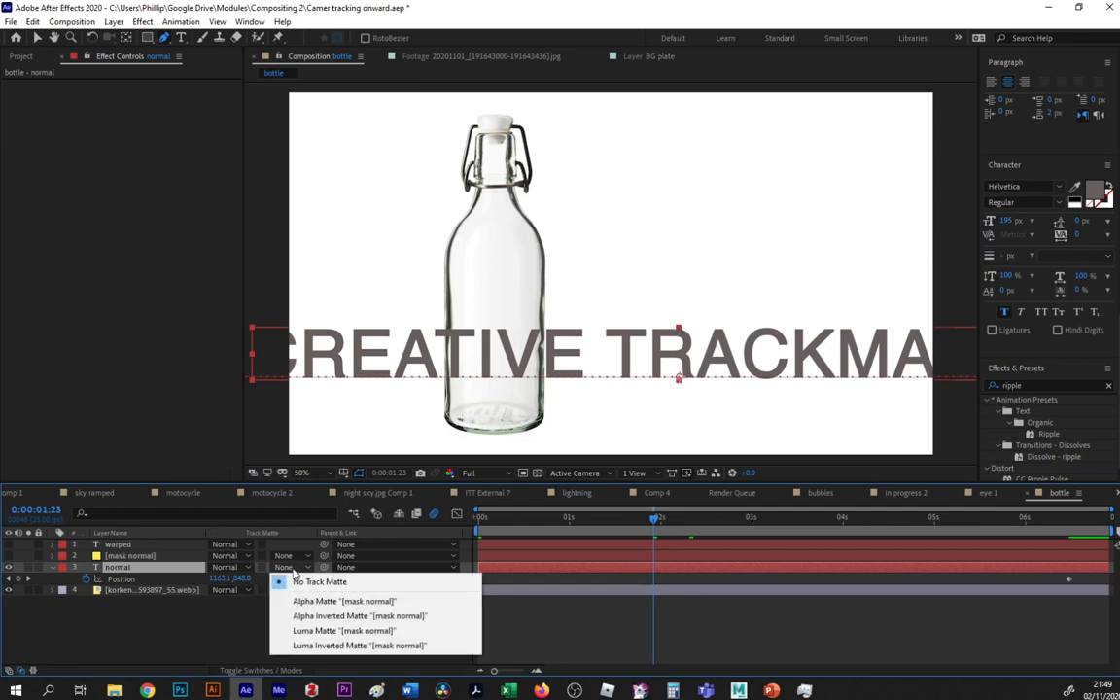
pyautogui.click(339, 601)
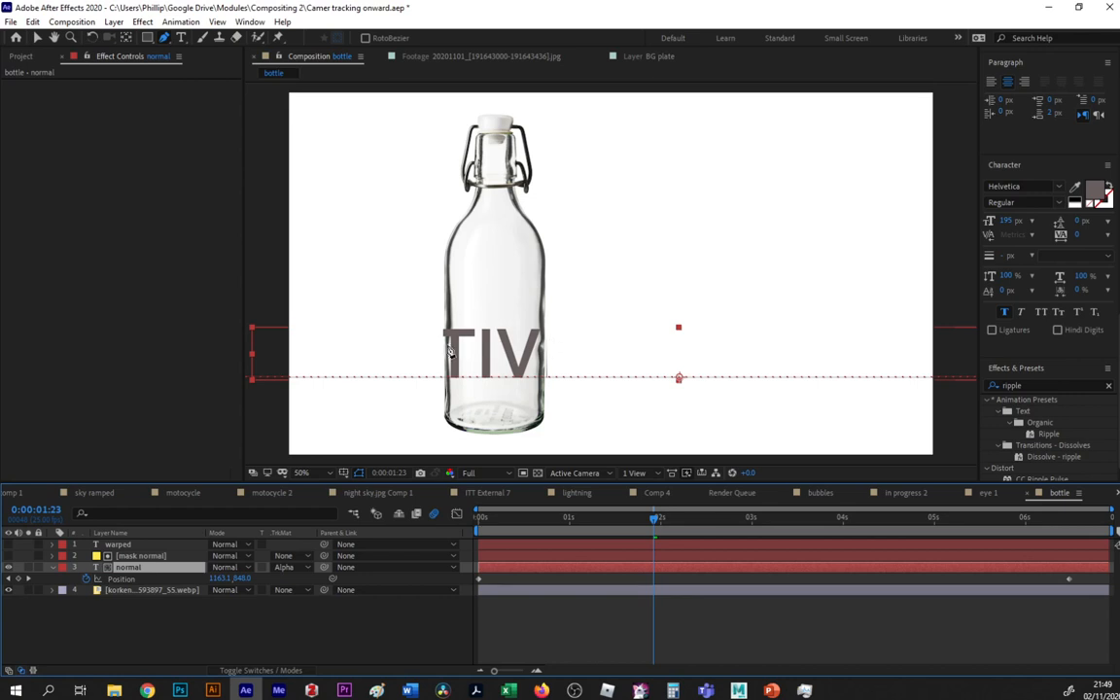
# Reveal the mask on the "mask normal" layer and set its mode to Subtract.
pyautogui.click(131, 556)
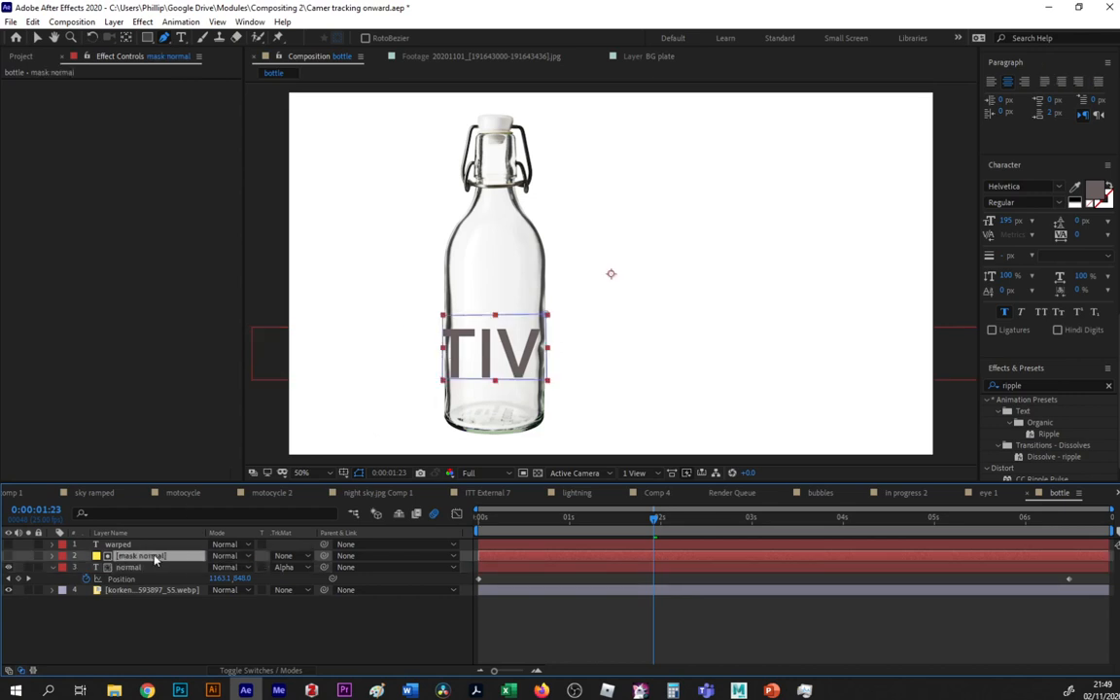
pyautogui.press('m')
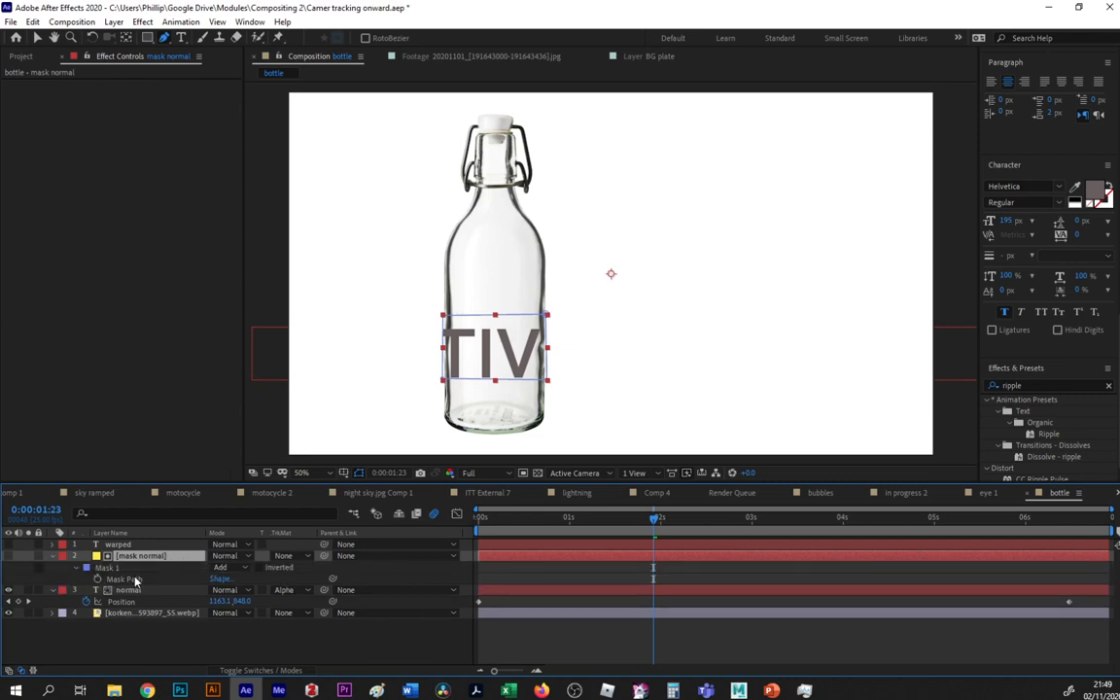
pyautogui.click(233, 570)
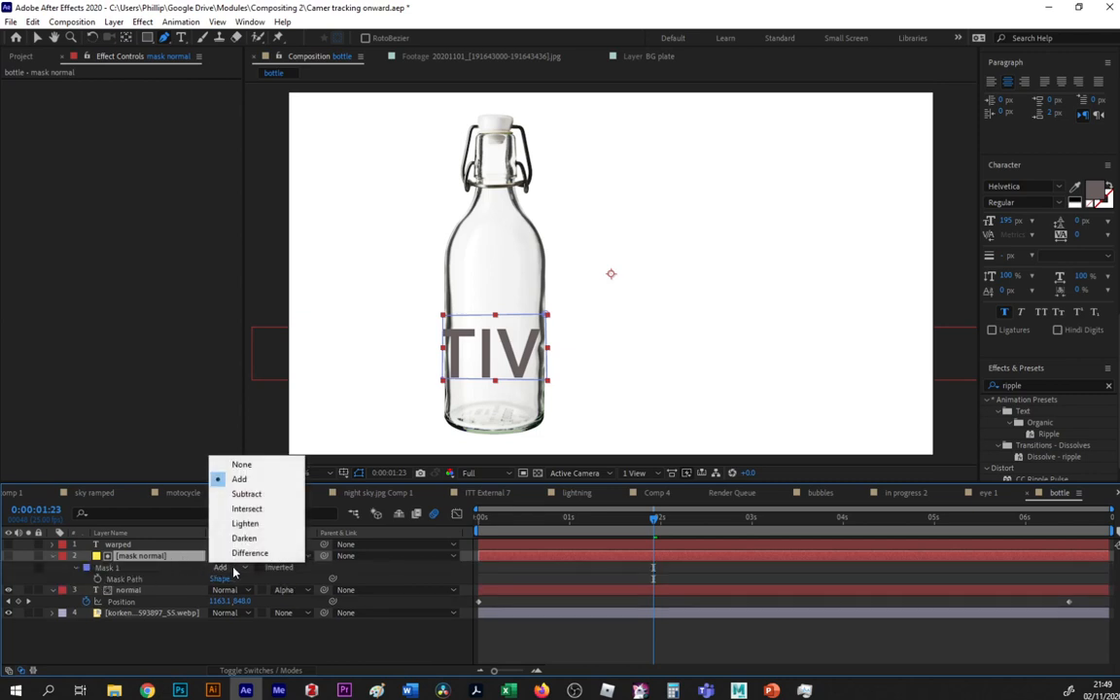
pyautogui.click(239, 494)
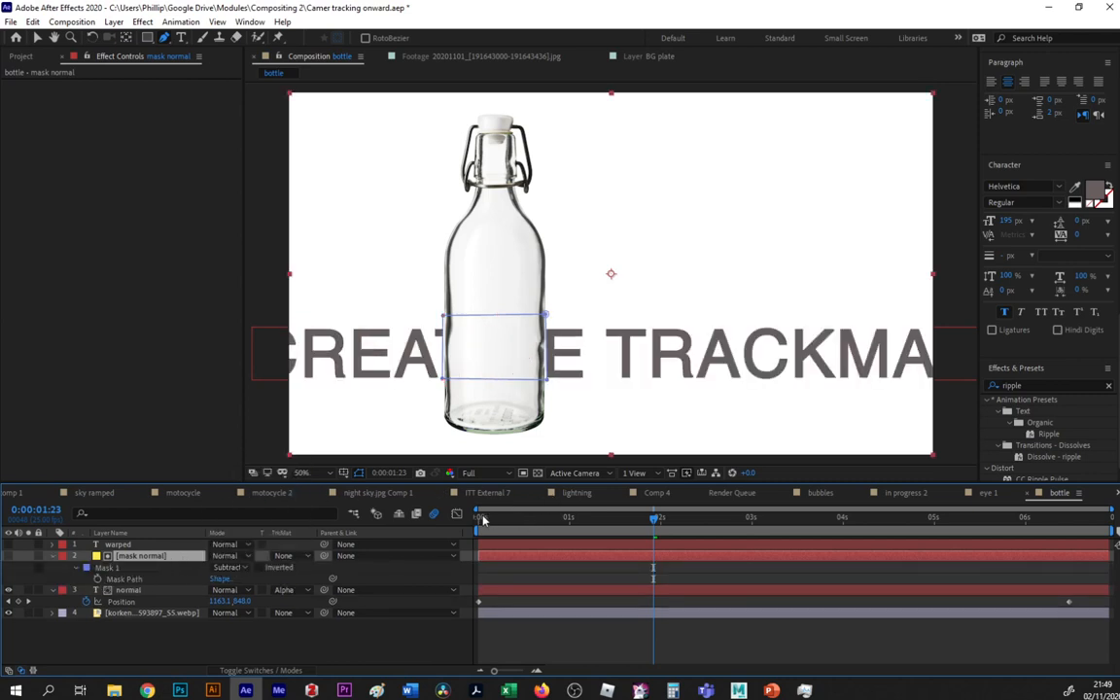
# Preview the matted text and nudge the mask's left edge inward to fit the bottle's outline.
pyautogui.click(487, 519)
pyautogui.press('space')
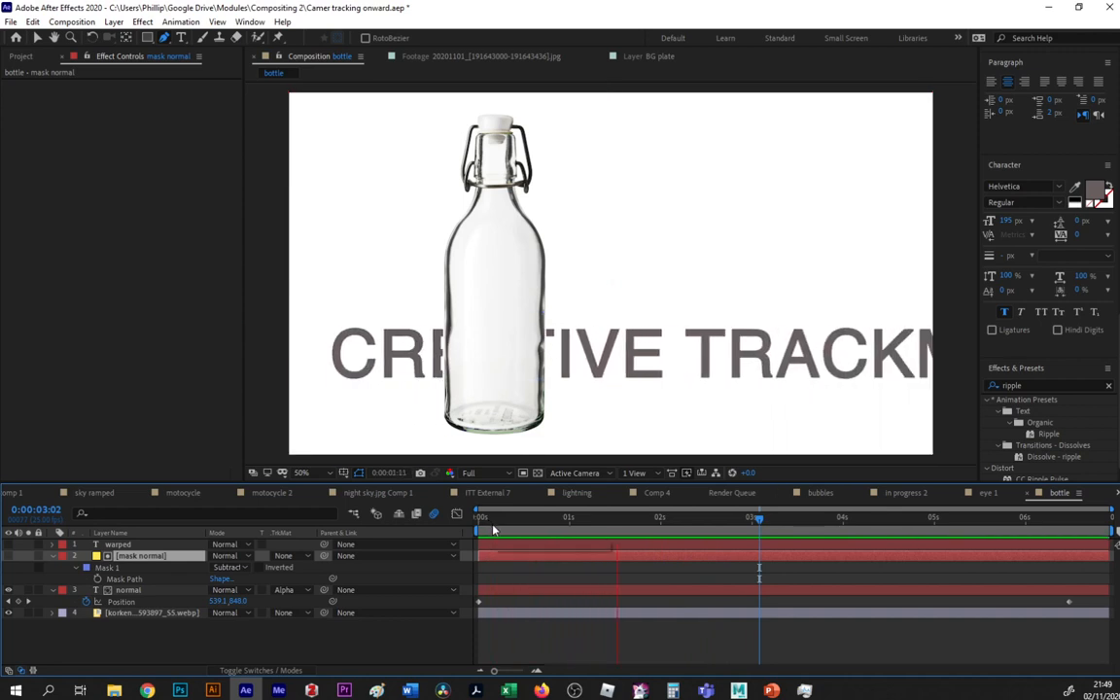
pyautogui.press('space')
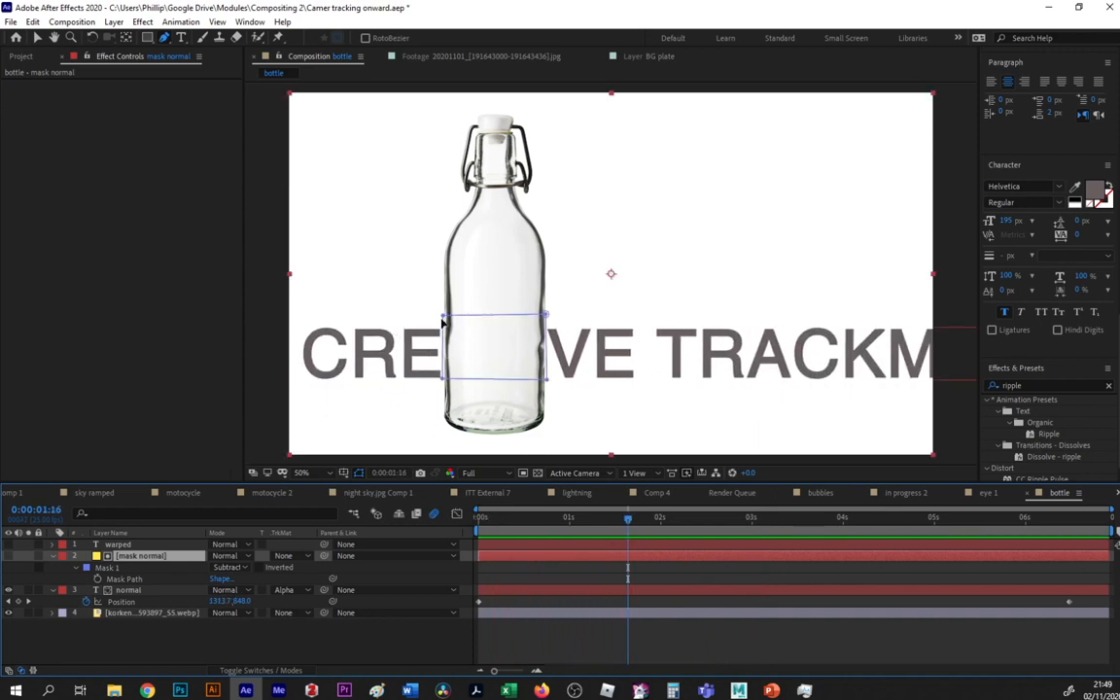
pyautogui.click(444, 367)
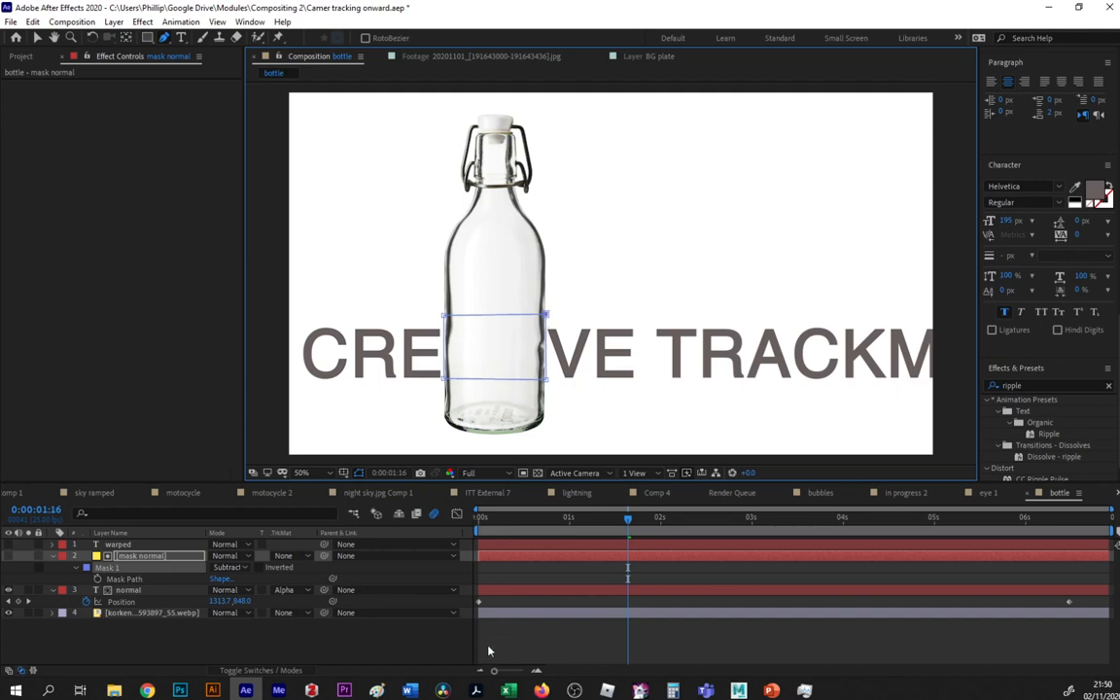
# Deselect the mask and play the animation from the first frame to check the text passing the bottle.
pyautogui.press('F2')
pyautogui.click(482, 517)
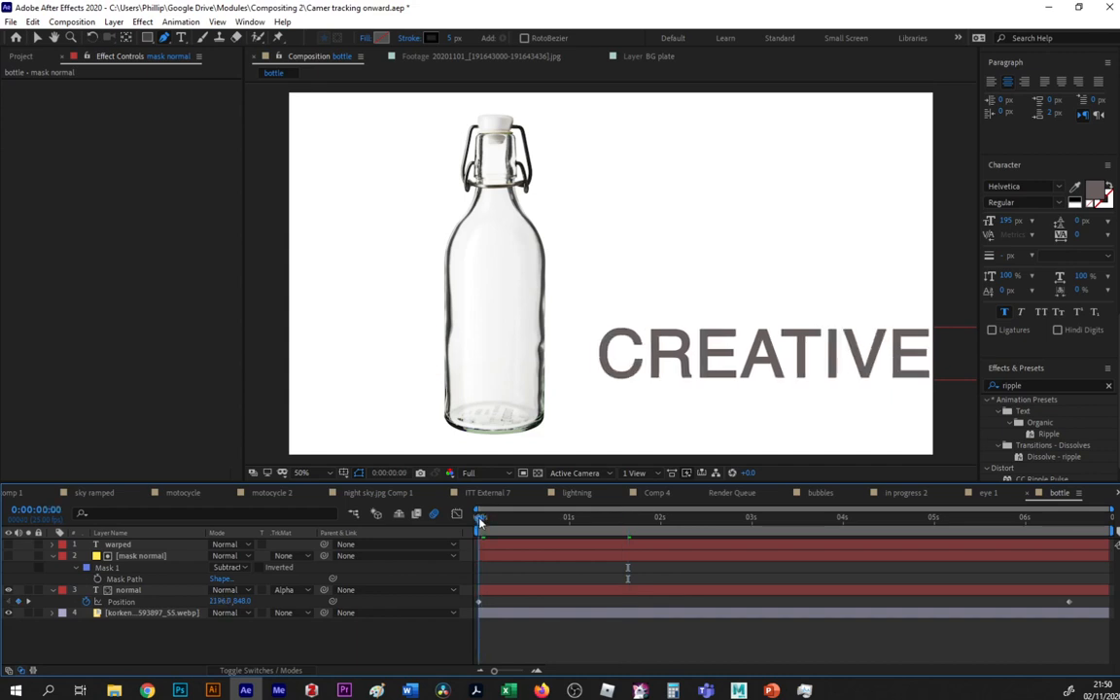
pyautogui.press('space')
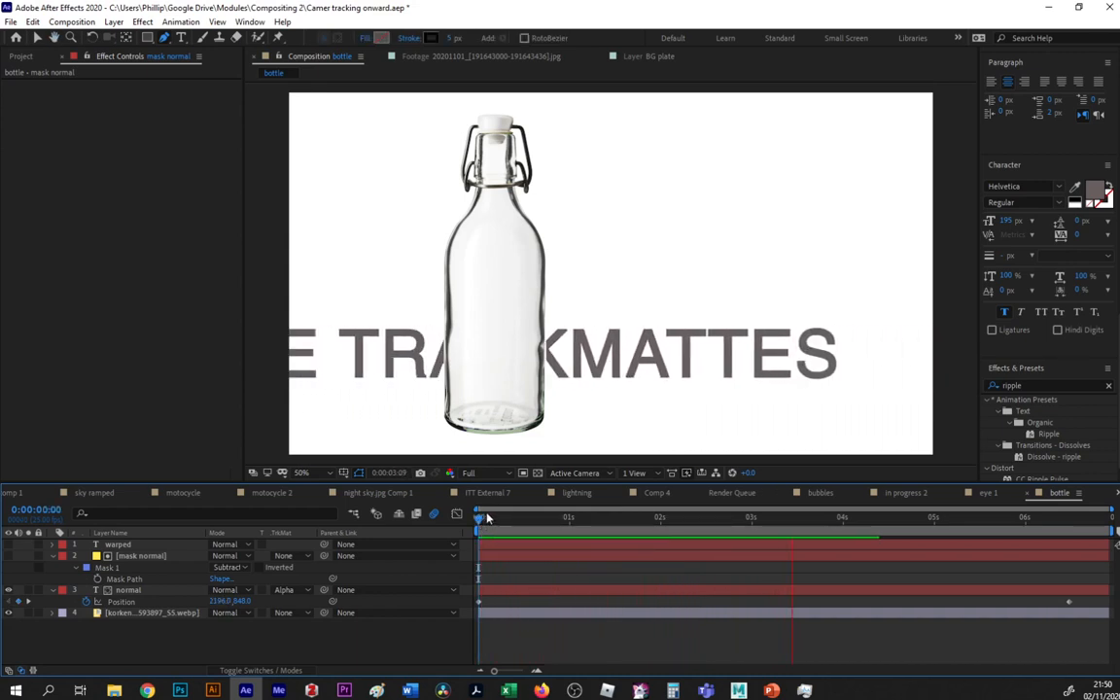
pyautogui.click(105, 579)
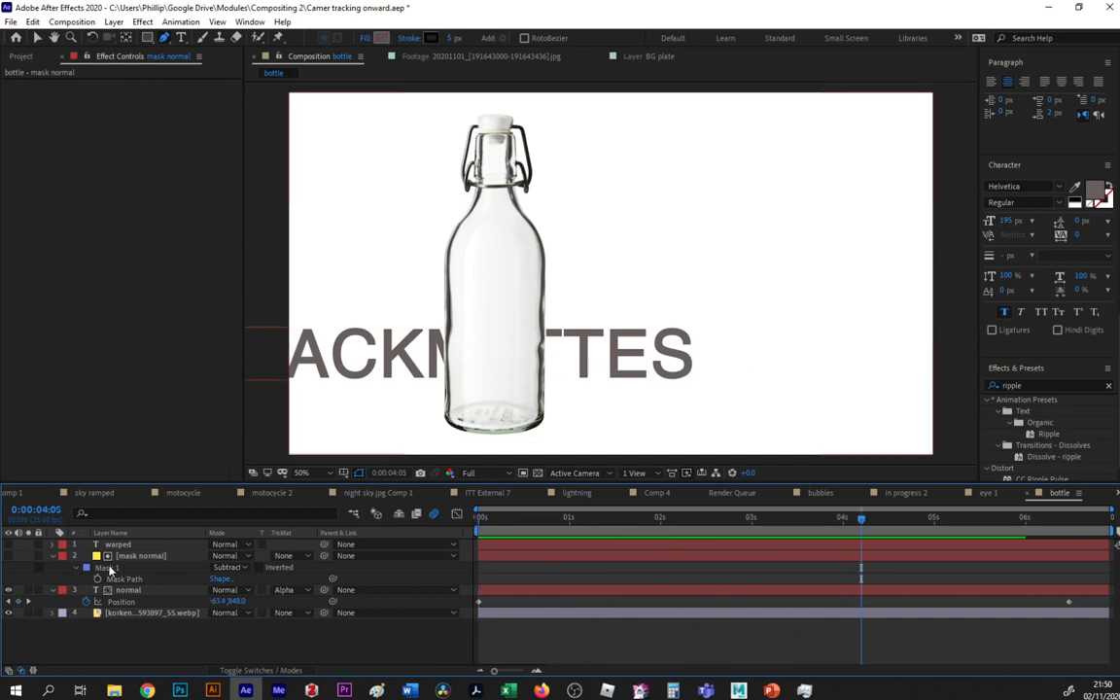
# Collapse and hide the "normal" text layer, show the "warped" text layer and go to 0:00:01:16.
pyautogui.click(52, 556)
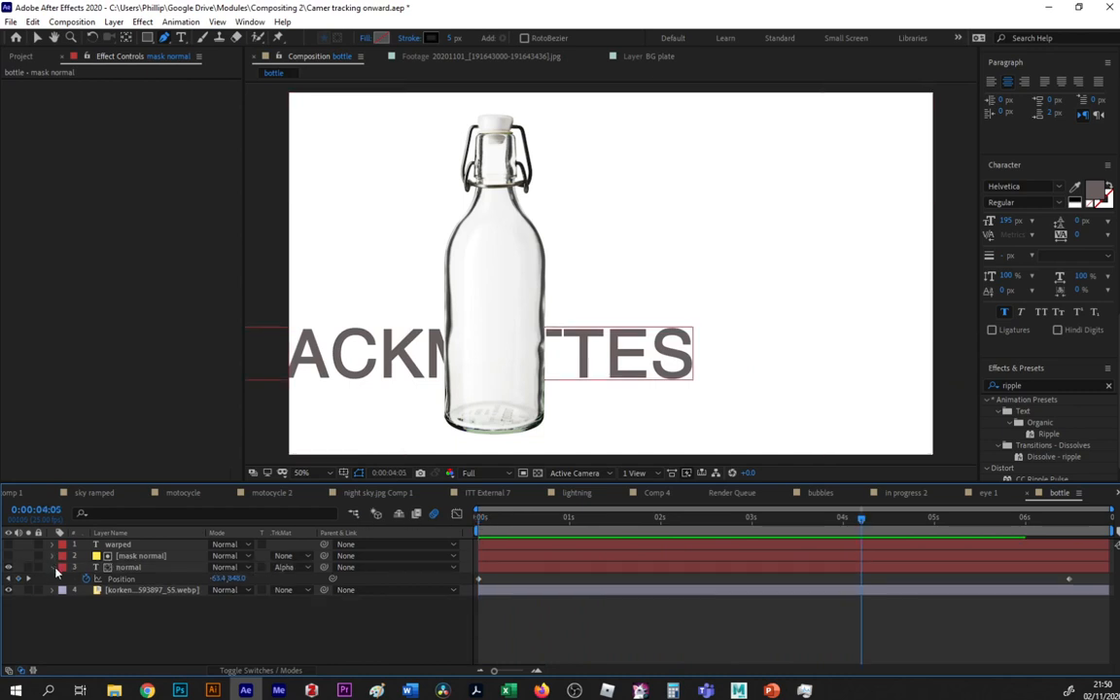
pyautogui.click(52, 567)
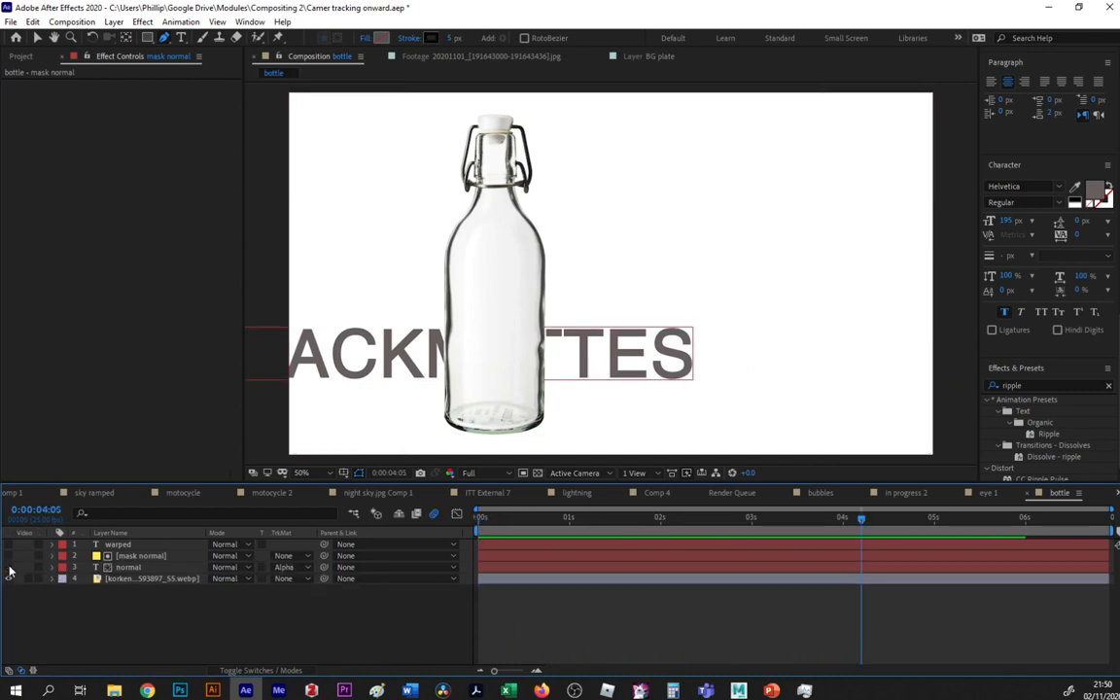
pyautogui.click(9, 567)
pyautogui.click(116, 545)
pyautogui.click(9, 544)
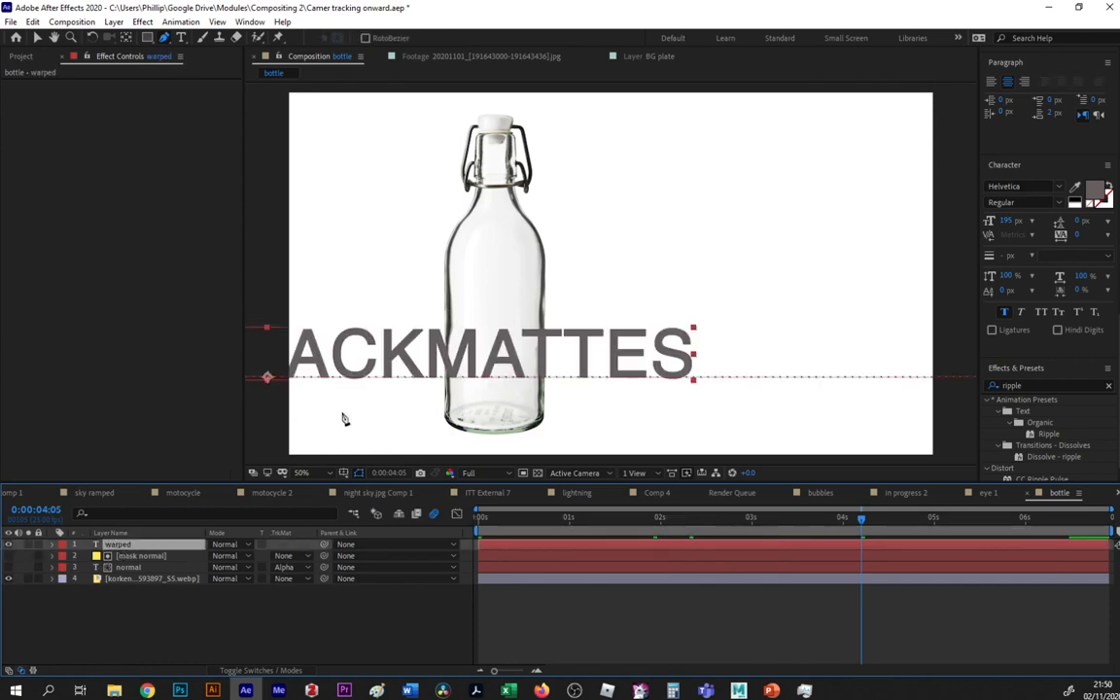
pyautogui.moveTo(647, 522); pyautogui.dragTo(627, 521)
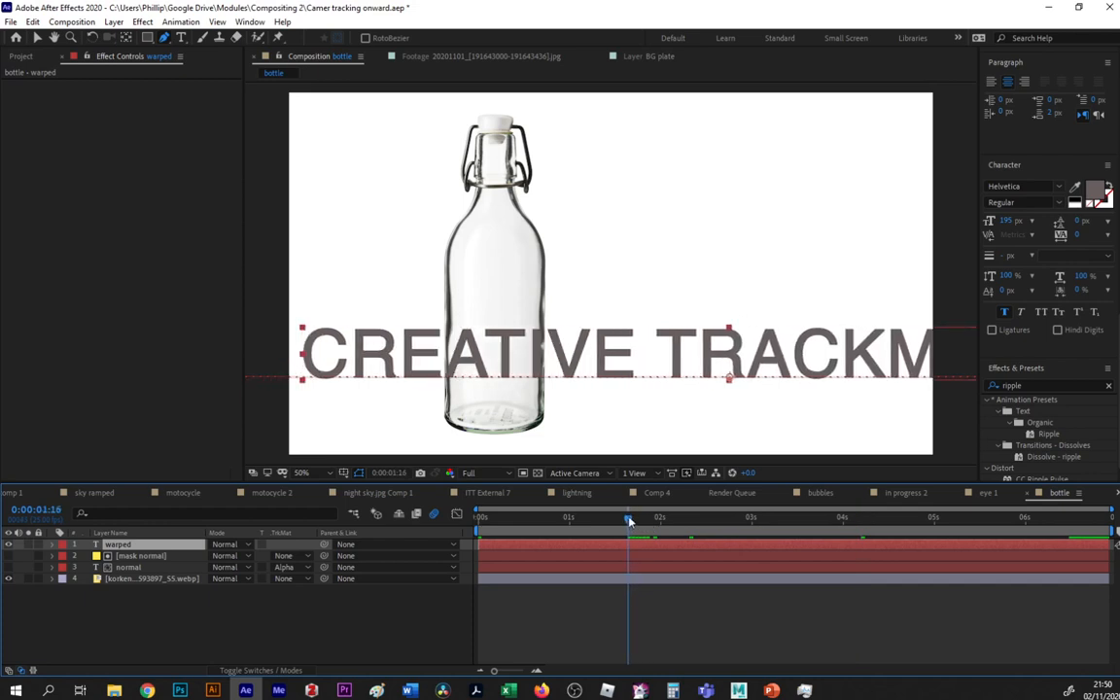
# Create a yellow solid named "mask warped text" above the "warped" text layer and hide it.
pyautogui.rightClick(151, 595)
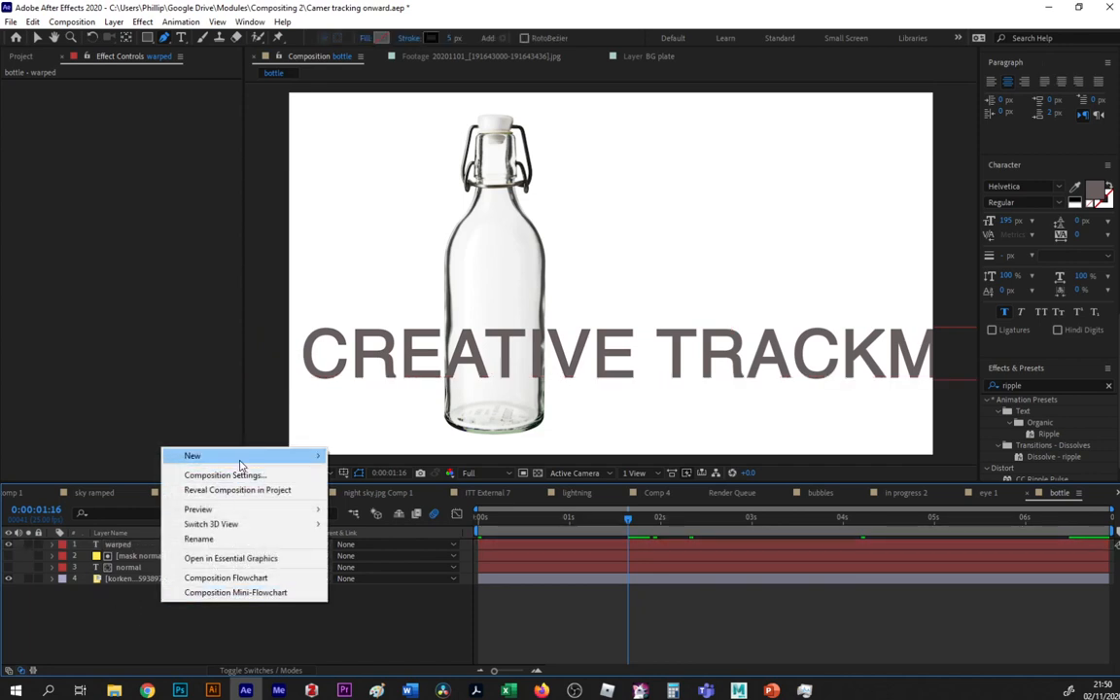
pyautogui.moveTo(240, 465)
pyautogui.click(413, 489)
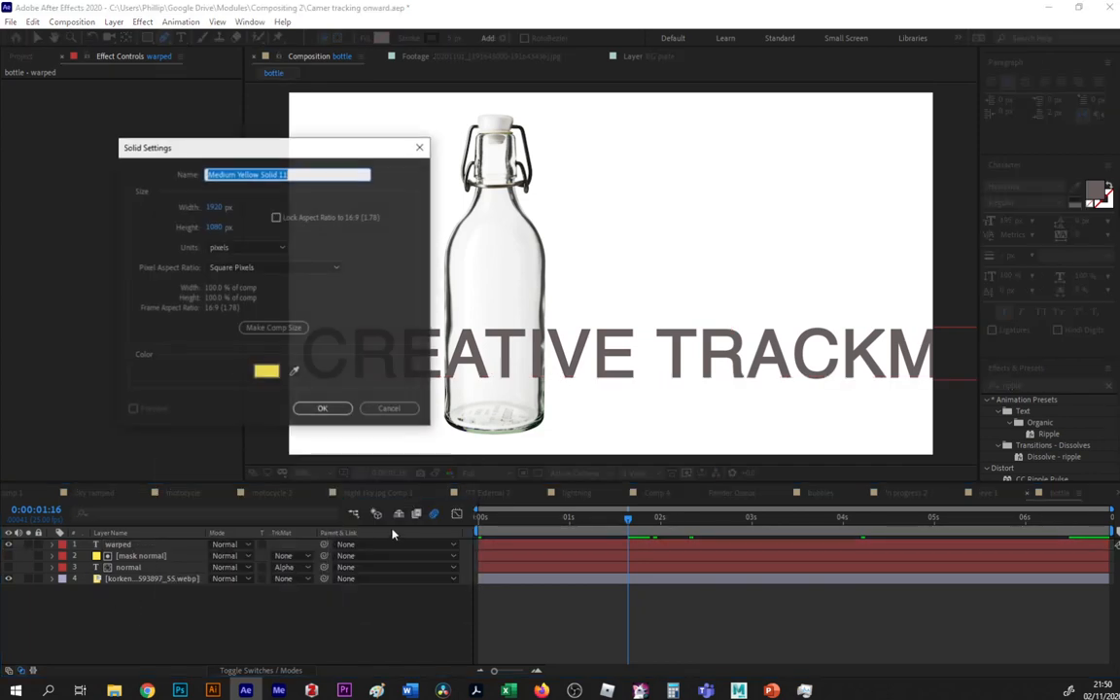
pyautogui.write('mask')
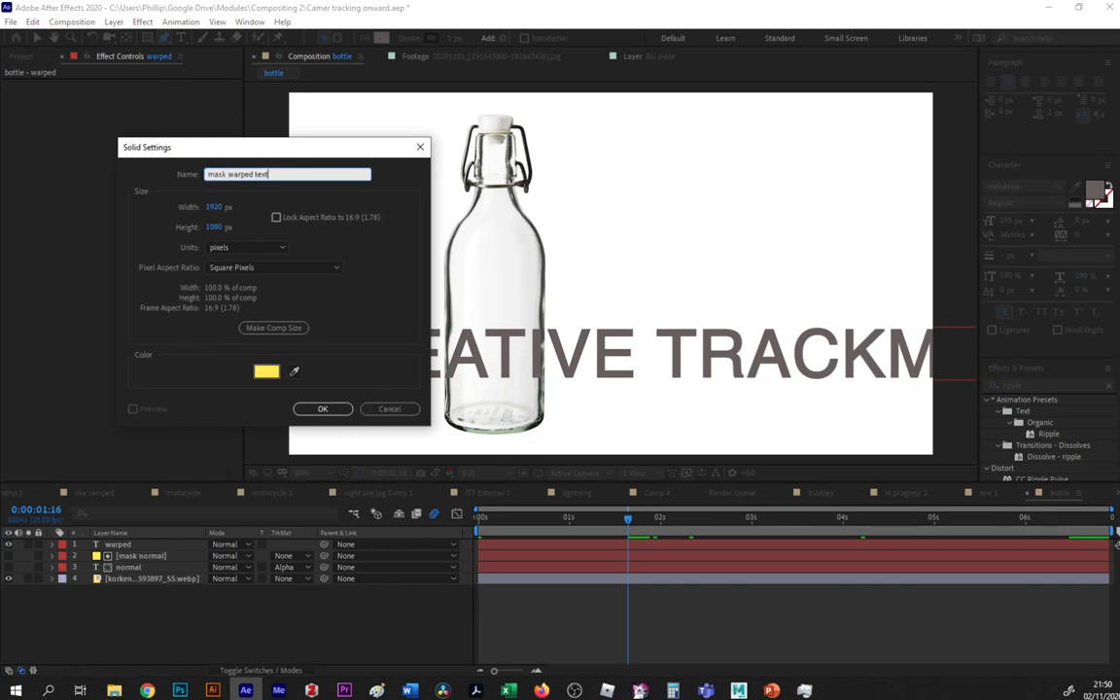
pyautogui.write(' warped text')
pyautogui.press('Return')
pyautogui.click(8, 545)
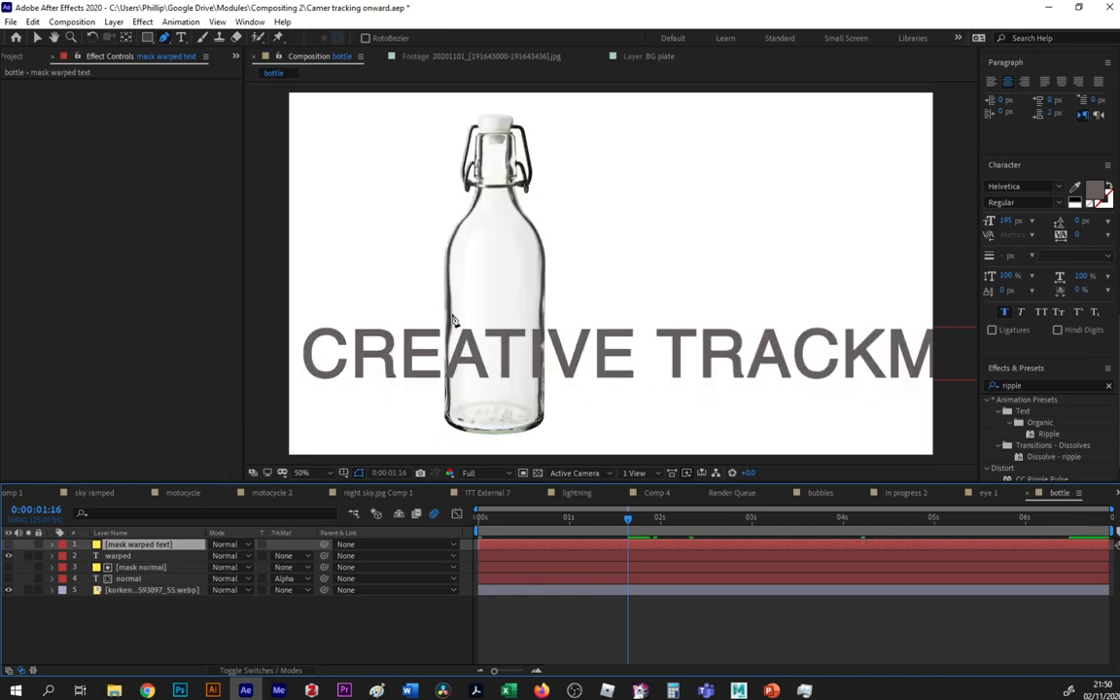
# Draw a closed mask on "mask warped text" along the bottle's inner glass edges around the text area, hiding the "warped" layer to see the outline.
pyautogui.press('/')
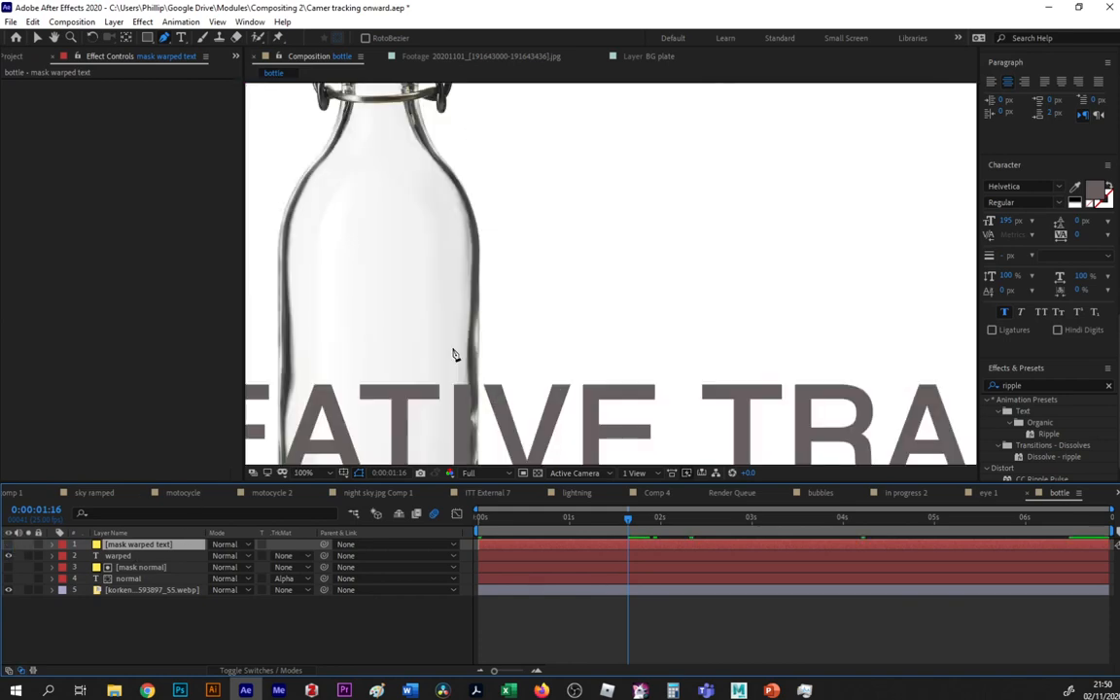
pyautogui.moveTo(435, 363); pyautogui.dragTo(544, 238)
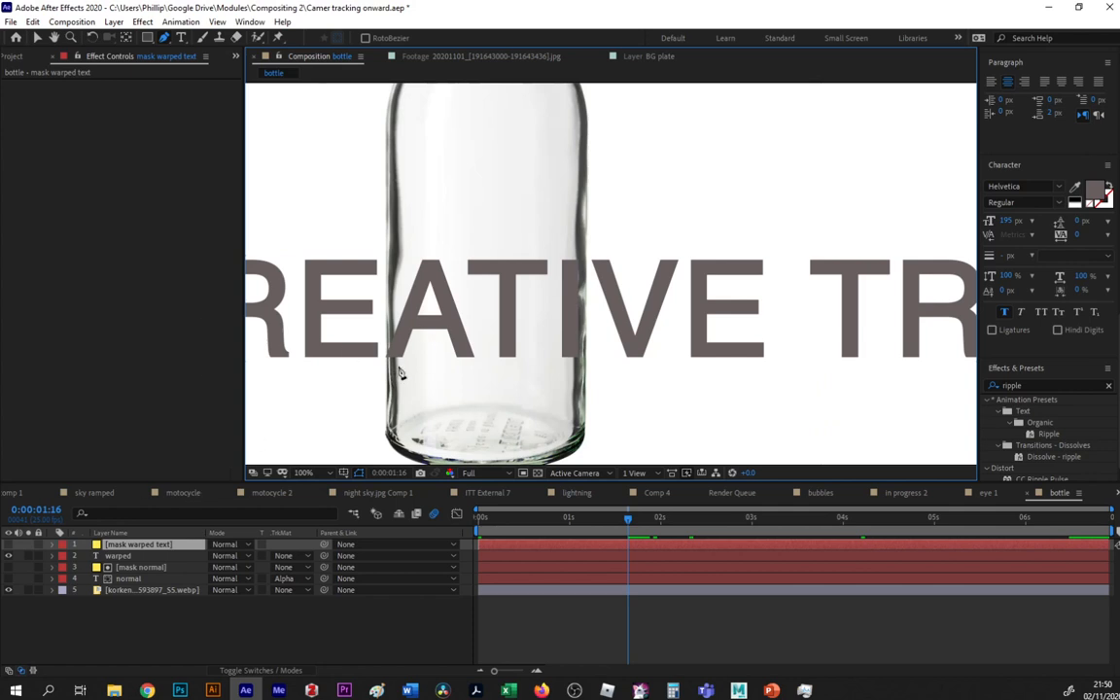
pyautogui.moveTo(398, 366); pyautogui.dragTo(408, 255)
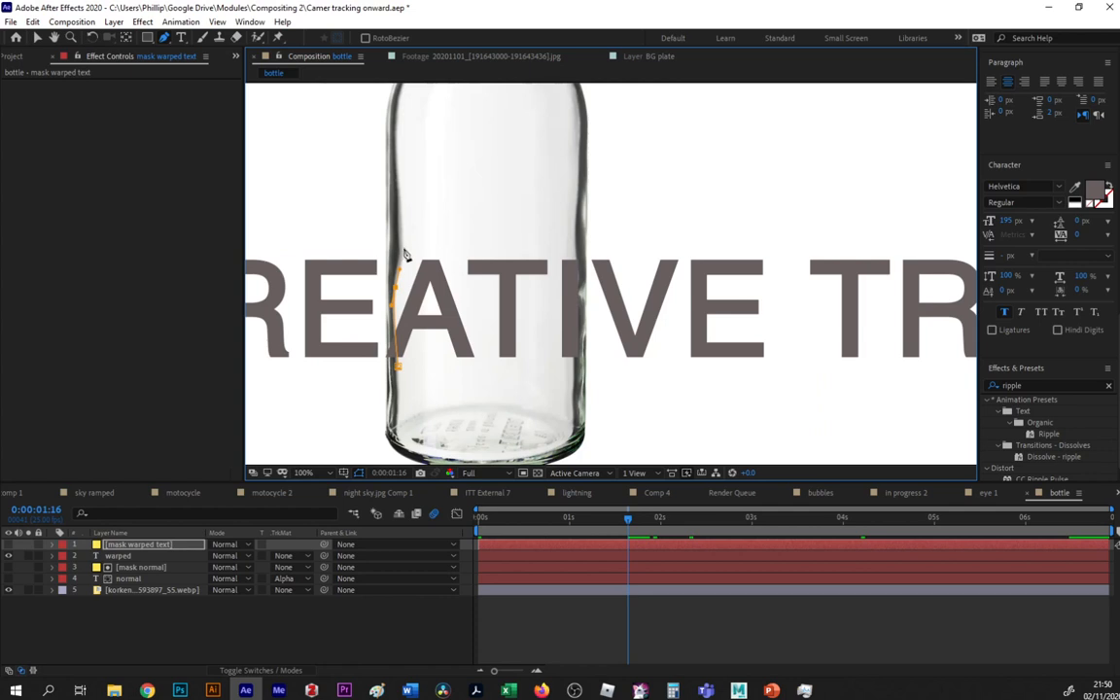
pyautogui.click(402, 245)
pyautogui.click(574, 245)
pyautogui.click(10, 556)
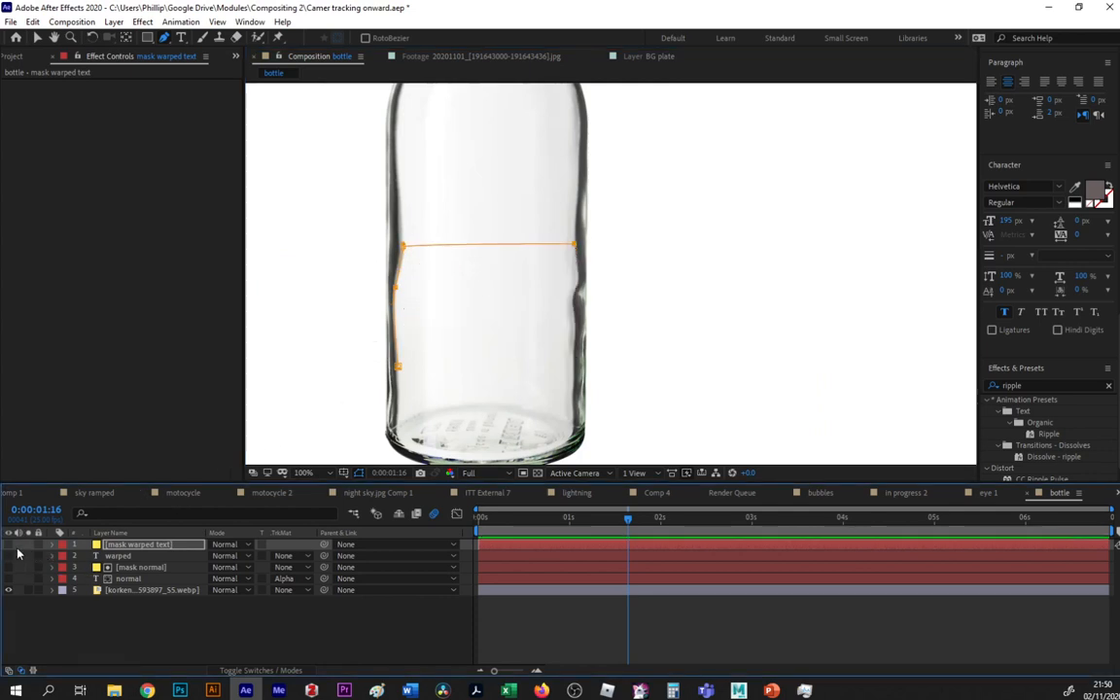
pyautogui.click(579, 268)
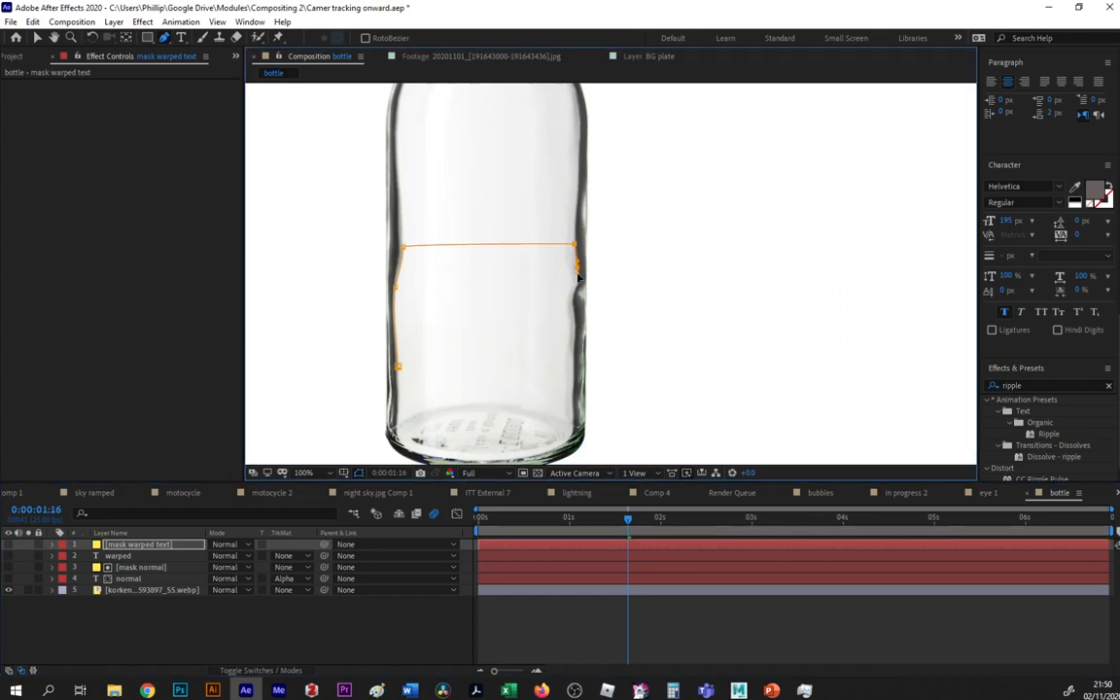
pyautogui.click(573, 333)
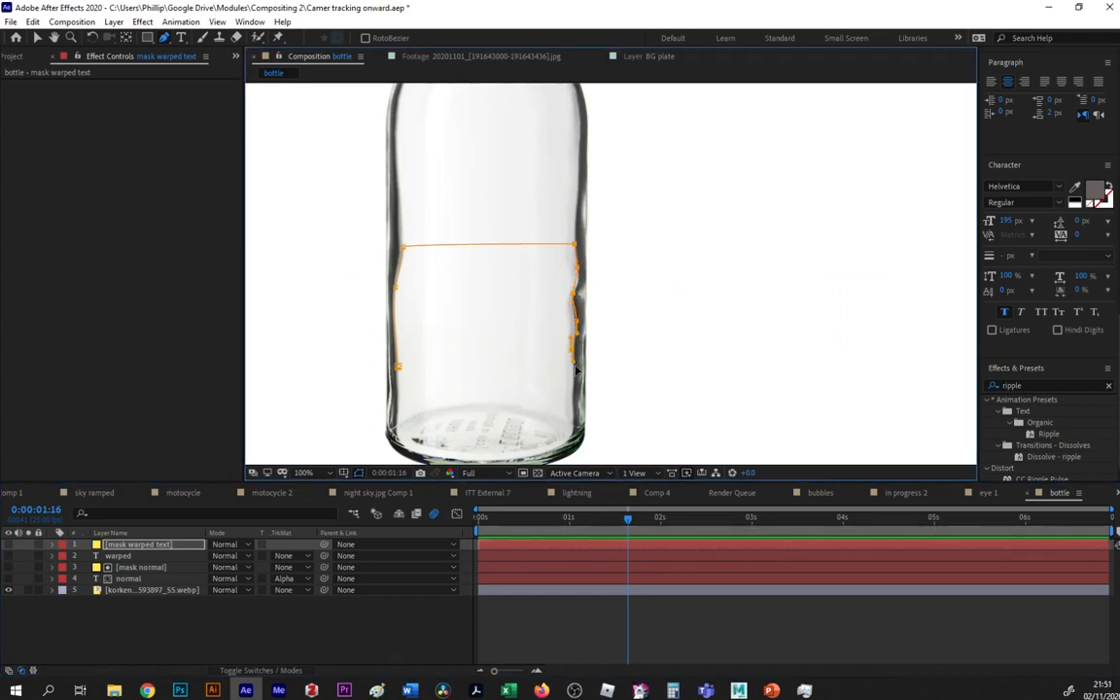
pyautogui.click(399, 371)
pyautogui.click(9, 546)
pyautogui.click(9, 545)
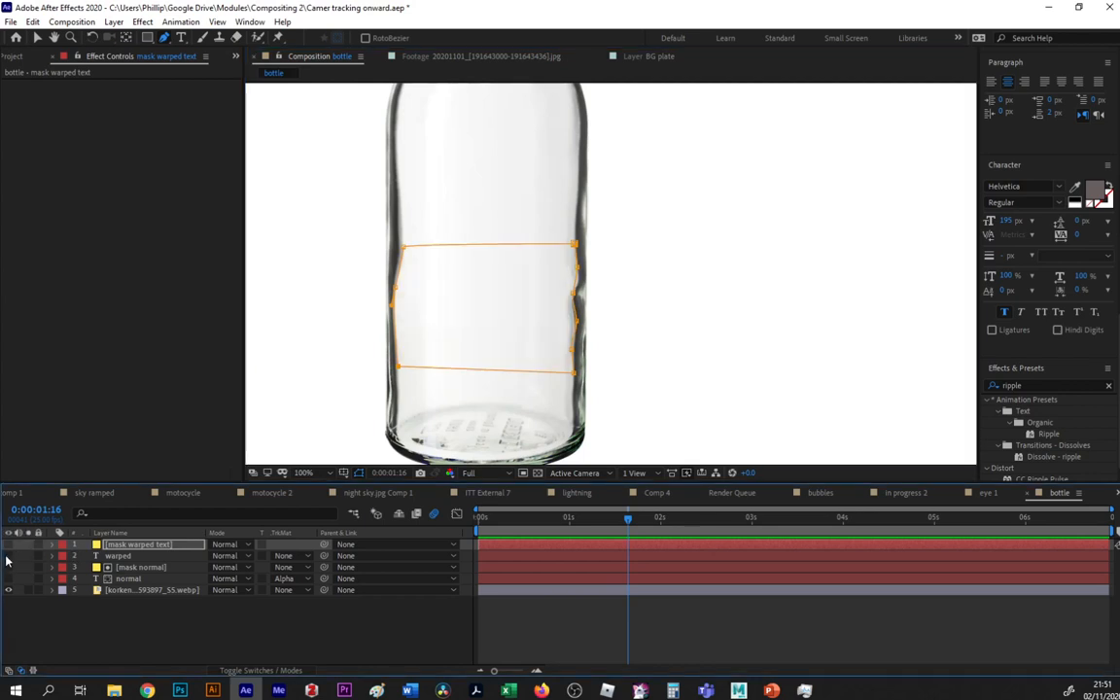
# Show the "warped" text layer, set its track matte to Alpha Matte "mask warped text" and scrub to 0:00:01:04.
pyautogui.click(8, 557)
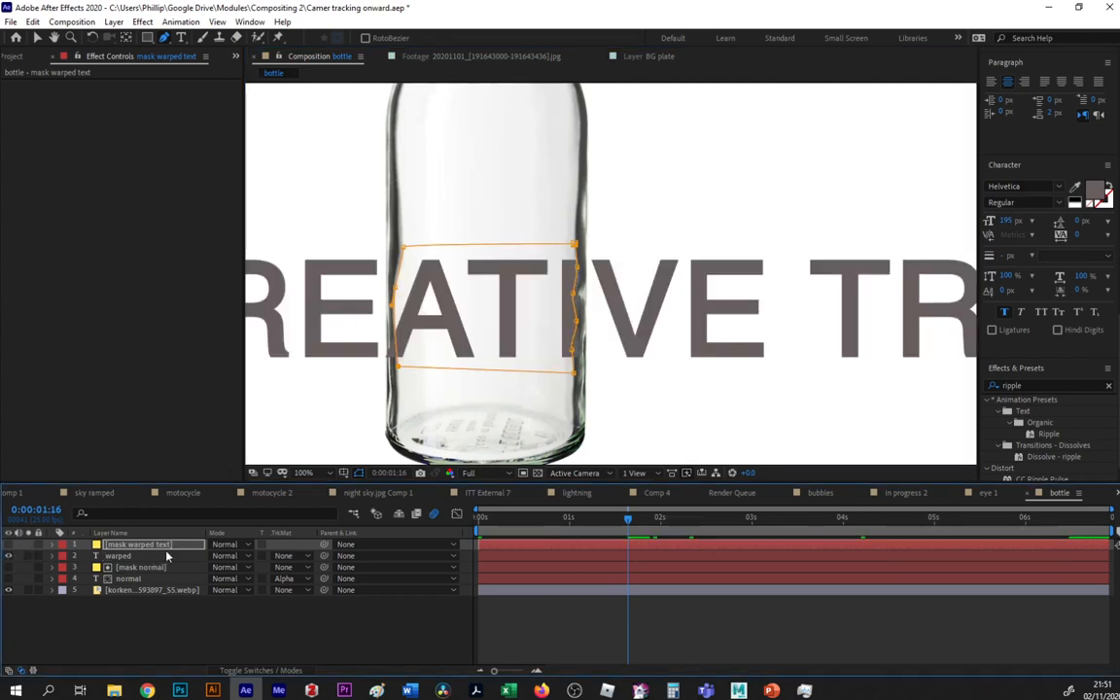
pyautogui.click(300, 558)
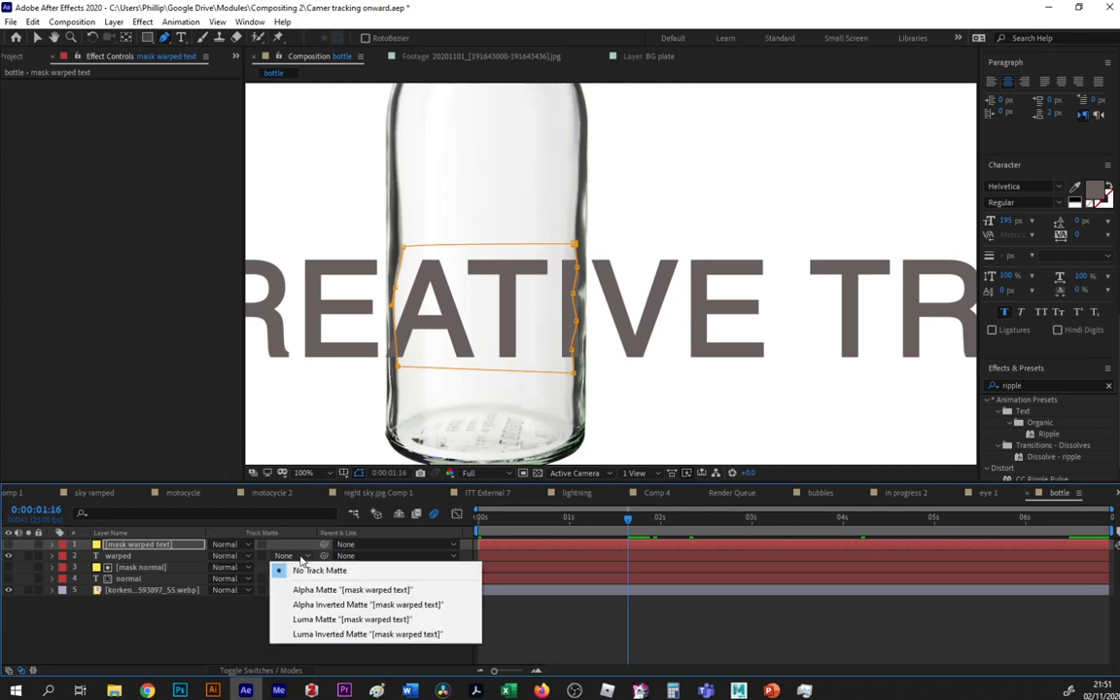
pyautogui.click(329, 590)
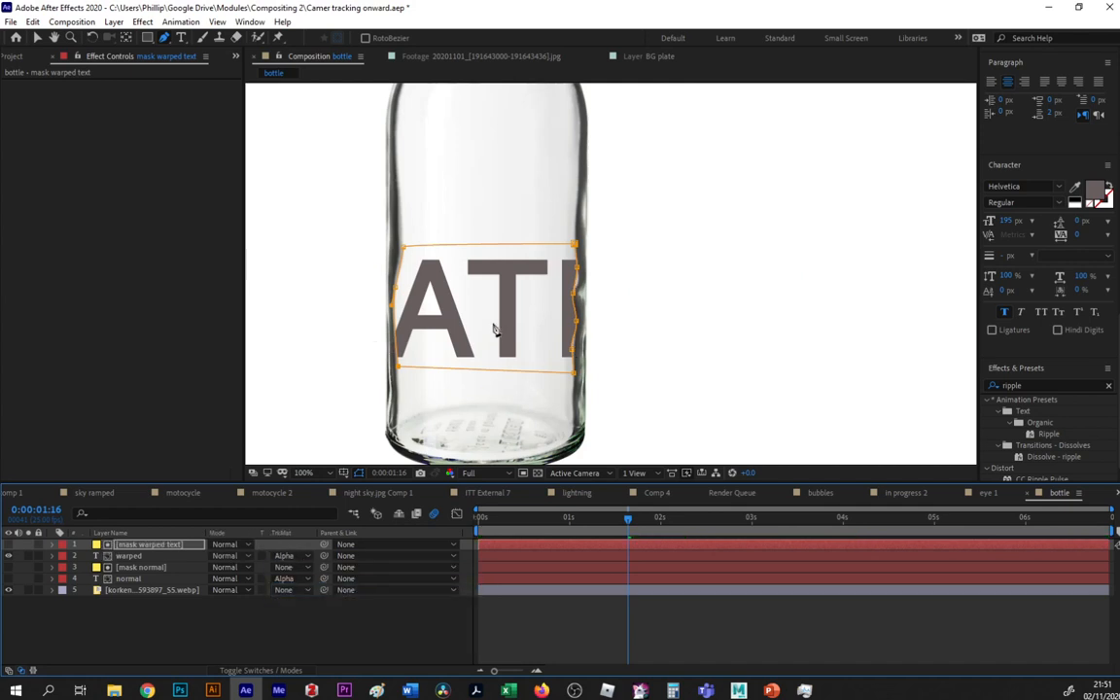
pyautogui.press(',')
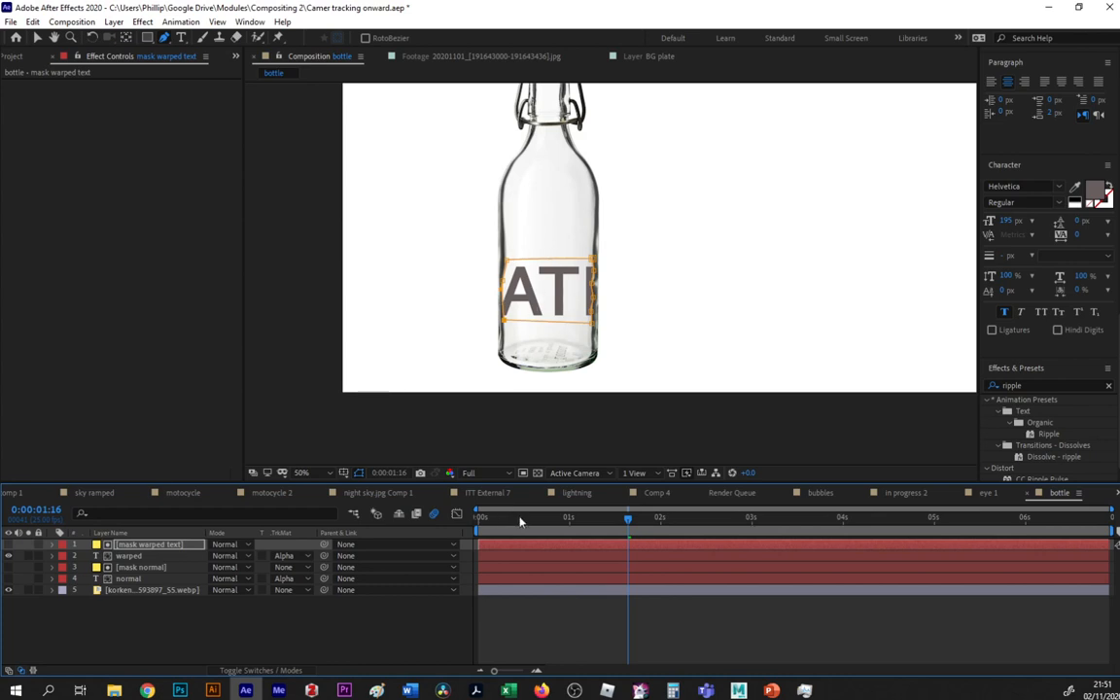
pyautogui.moveTo(519, 522); pyautogui.dragTo(584, 522)
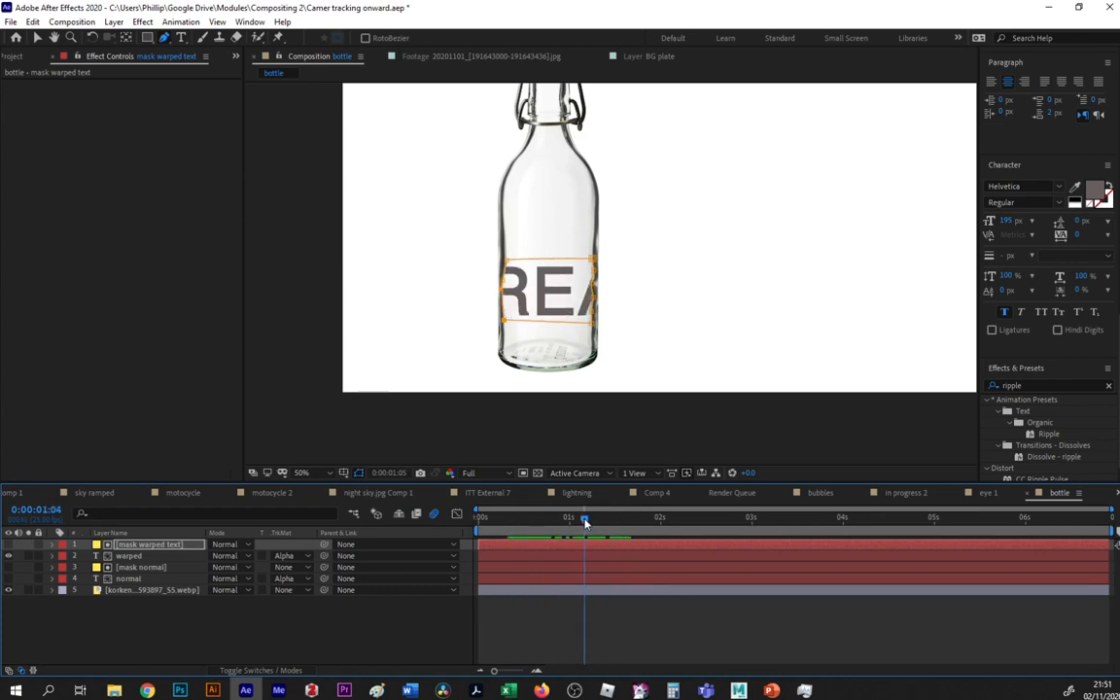
pyautogui.press('.')
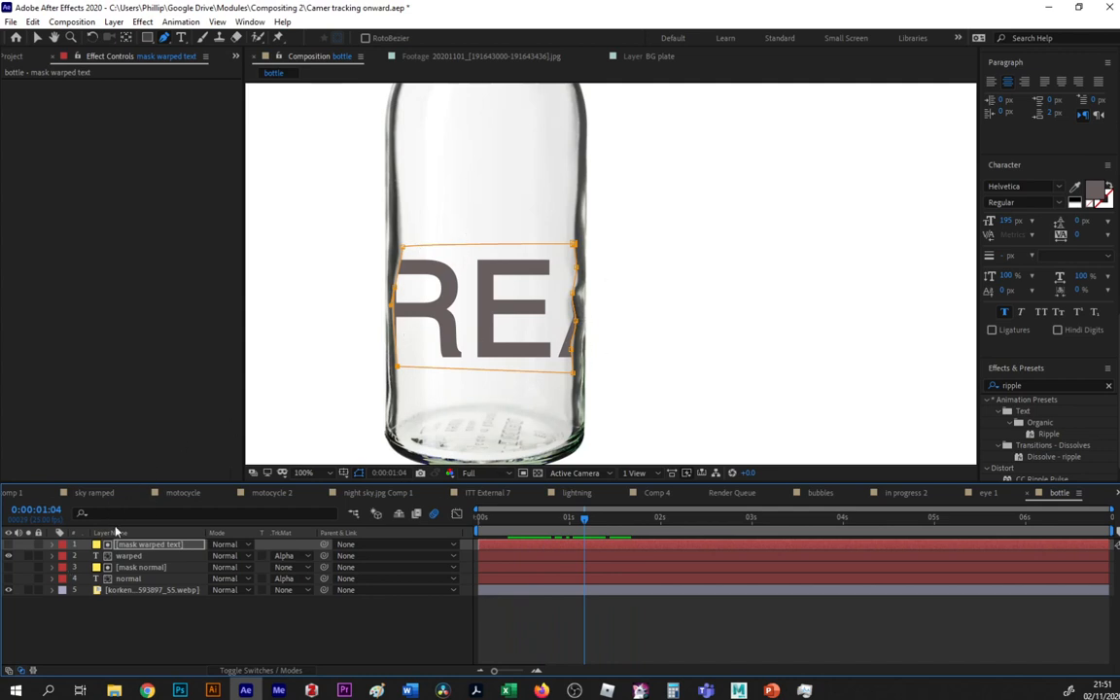
# Apply the Distort effect Ripple to the "warped" text layer.
pyautogui.click(144, 556)
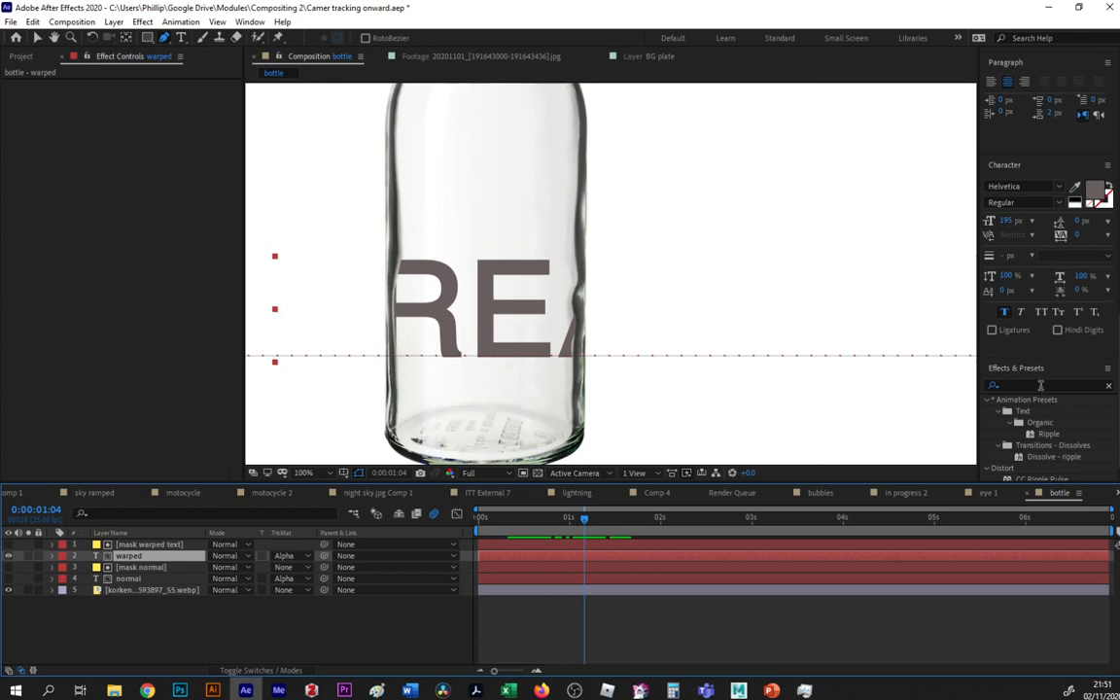
pyautogui.scroll(-1, 1011, 364)
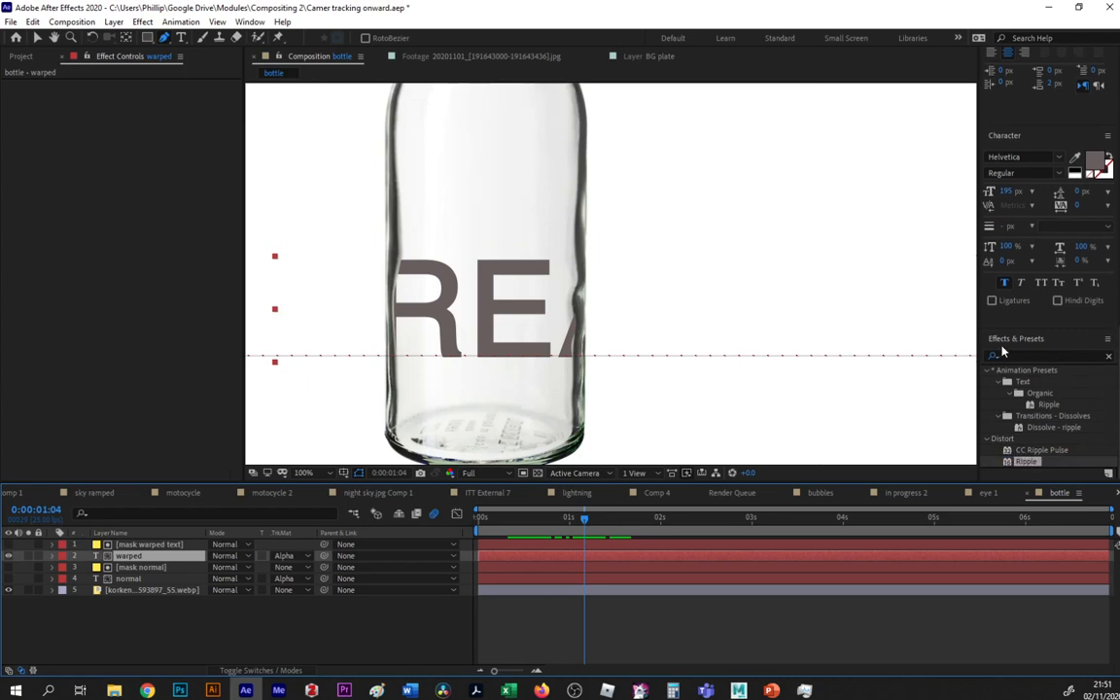
pyautogui.click(1042, 356)
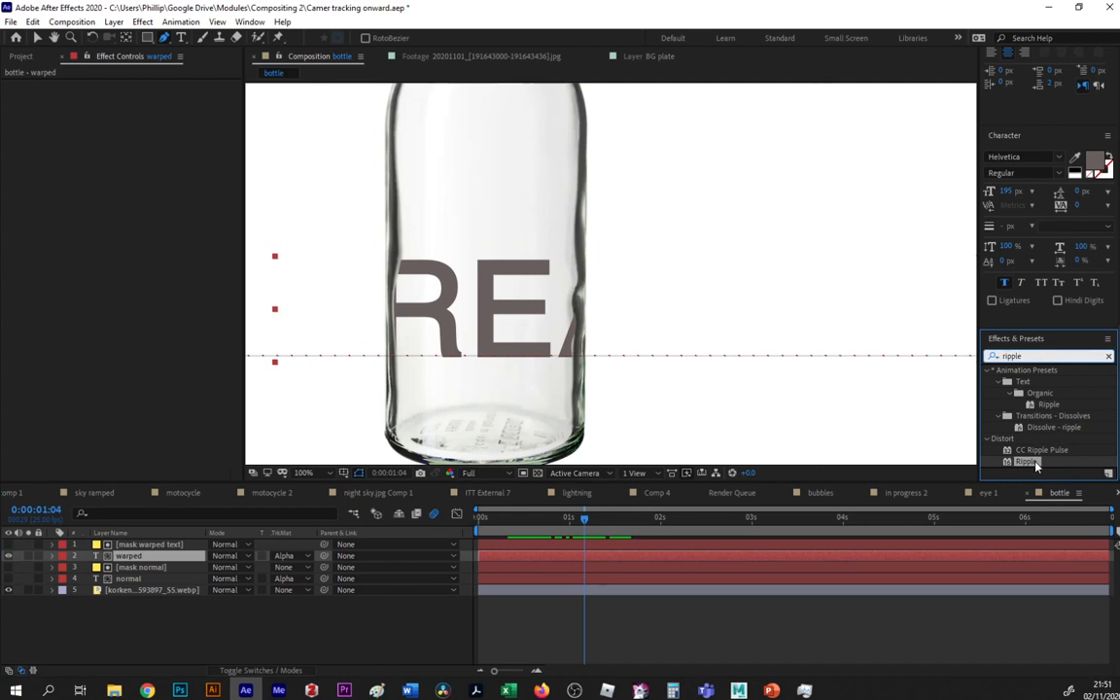
pyautogui.moveTo(1035, 466); pyautogui.dragTo(151, 561)
pyautogui.press('v')
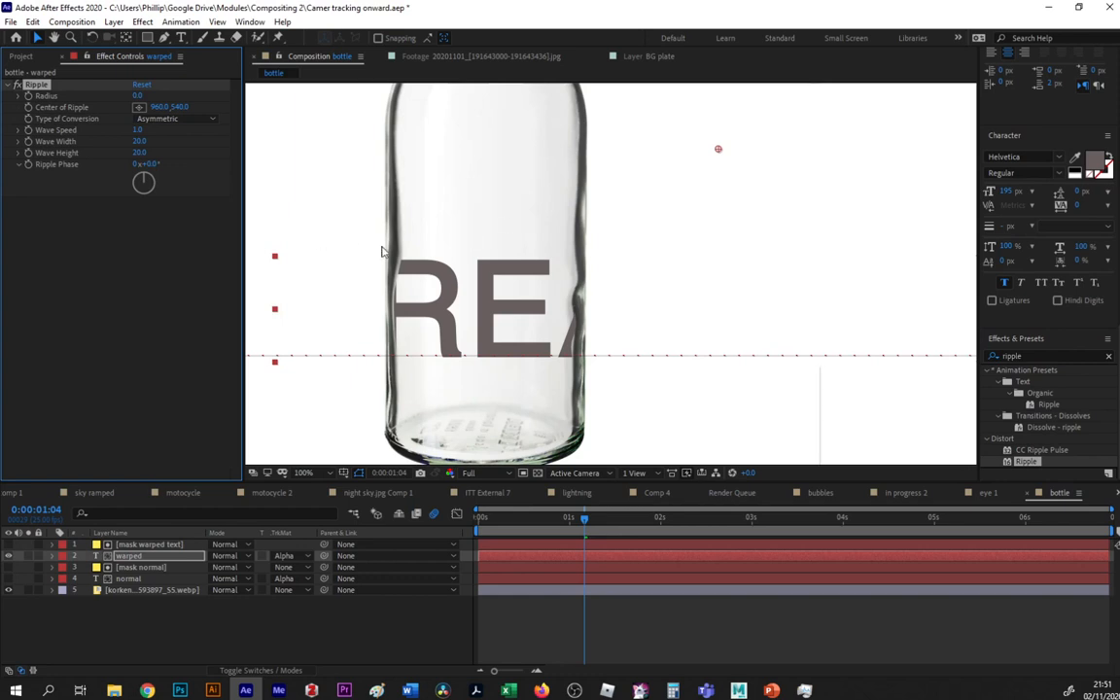
# Move the ripple centre onto the text inside the bottle at 600, 780 and set Radius to 7, keeping the Asymmetric conversion.
pyautogui.moveTo(719, 149); pyautogui.dragTo(477, 309)
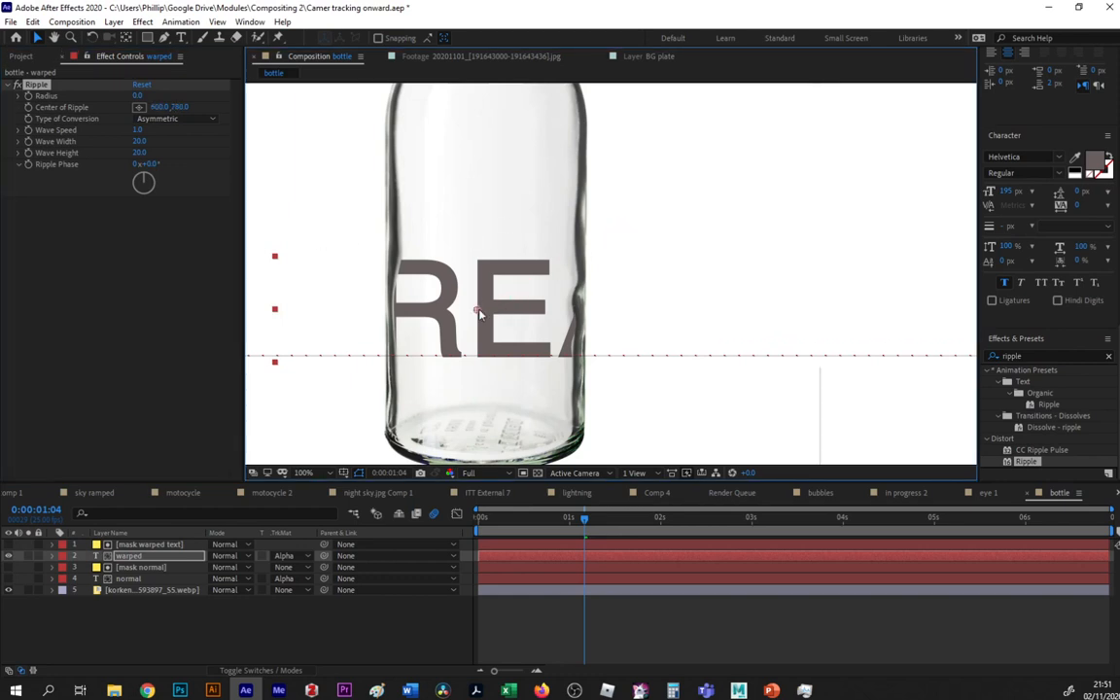
pyautogui.moveTo(138, 94); pyautogui.dragTo(146, 97)
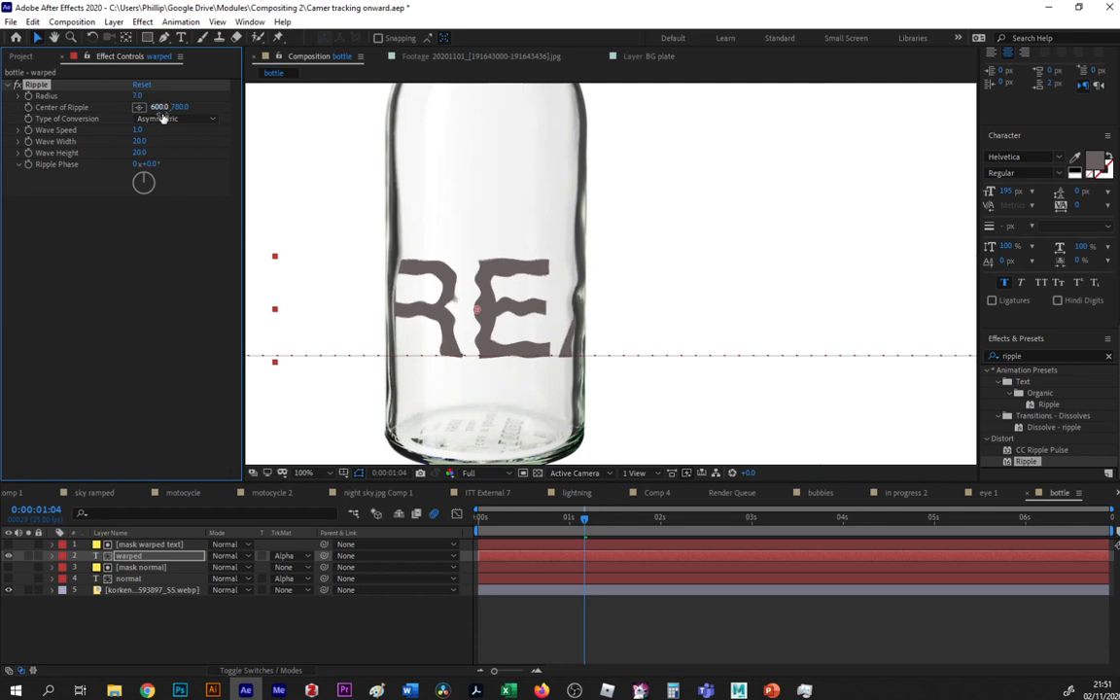
pyautogui.click(166, 119)
pyautogui.click(146, 160)
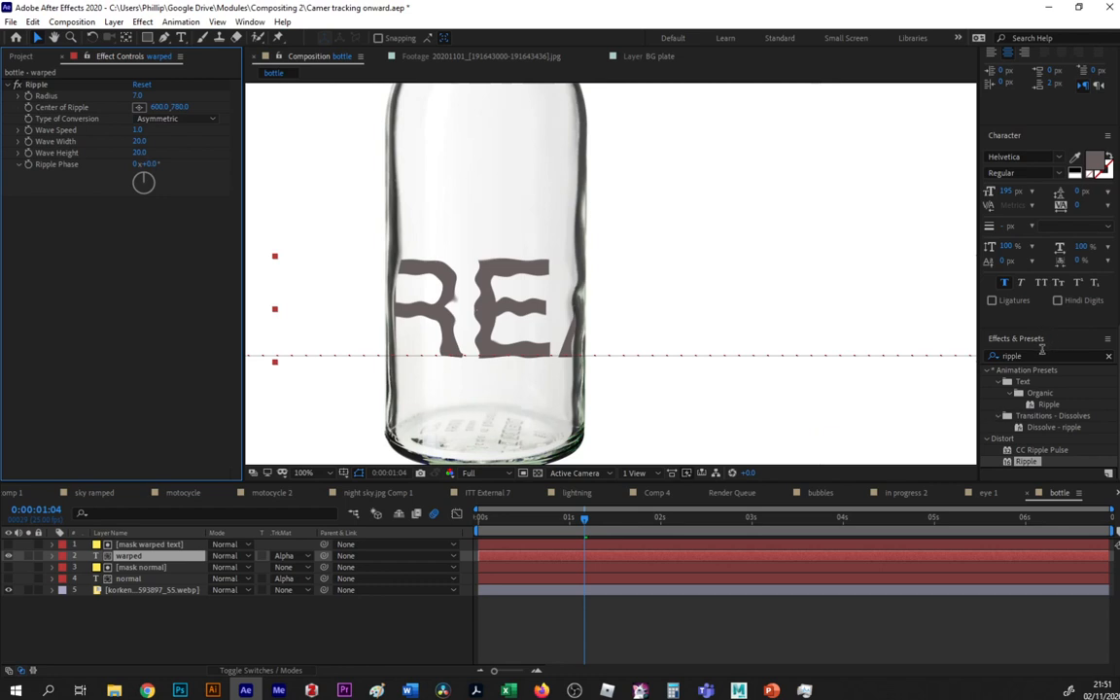
# Apply the Bulge effect to the "warped" layer, with Horizontal Radius 123, Vertical Radius 116 and its centre at 606, 779 over the bottle.
pyautogui.click(997, 357)
pyautogui.write('bulge')
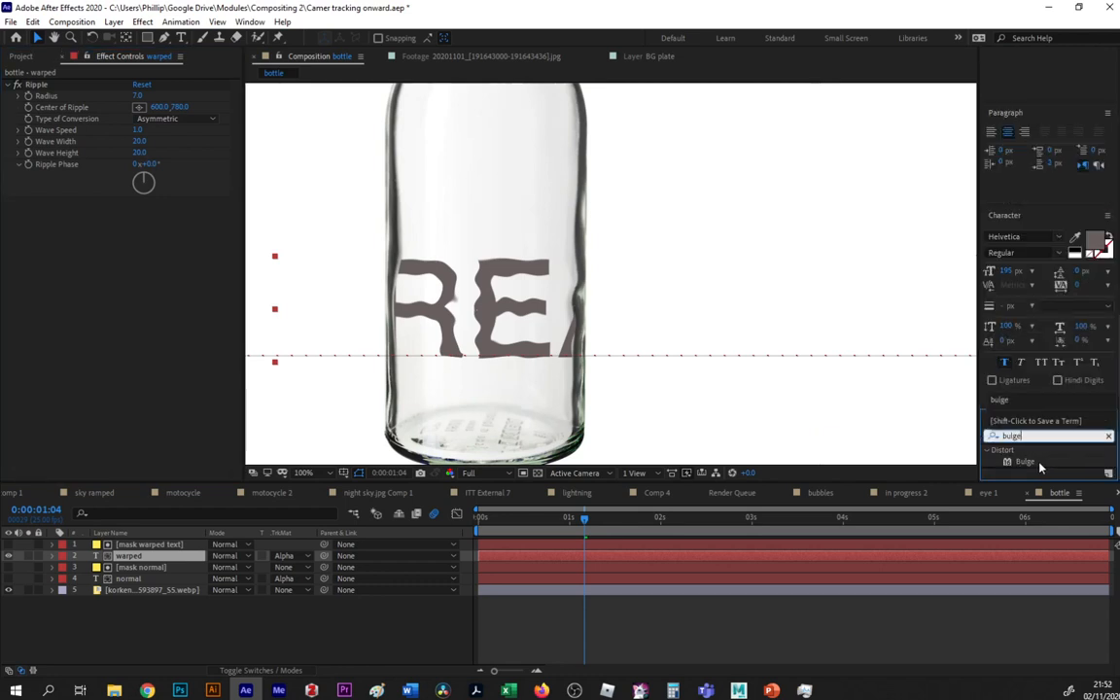
pyautogui.moveTo(1039, 468); pyautogui.dragTo(188, 562)
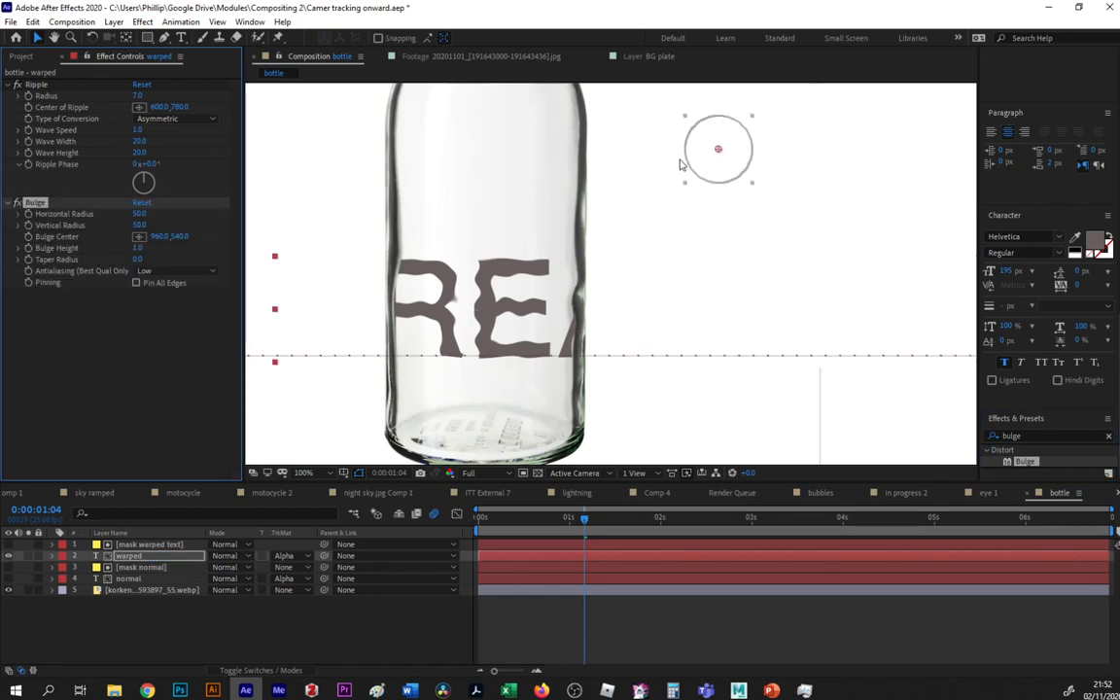
pyautogui.moveTo(717, 150); pyautogui.dragTo(556, 231)
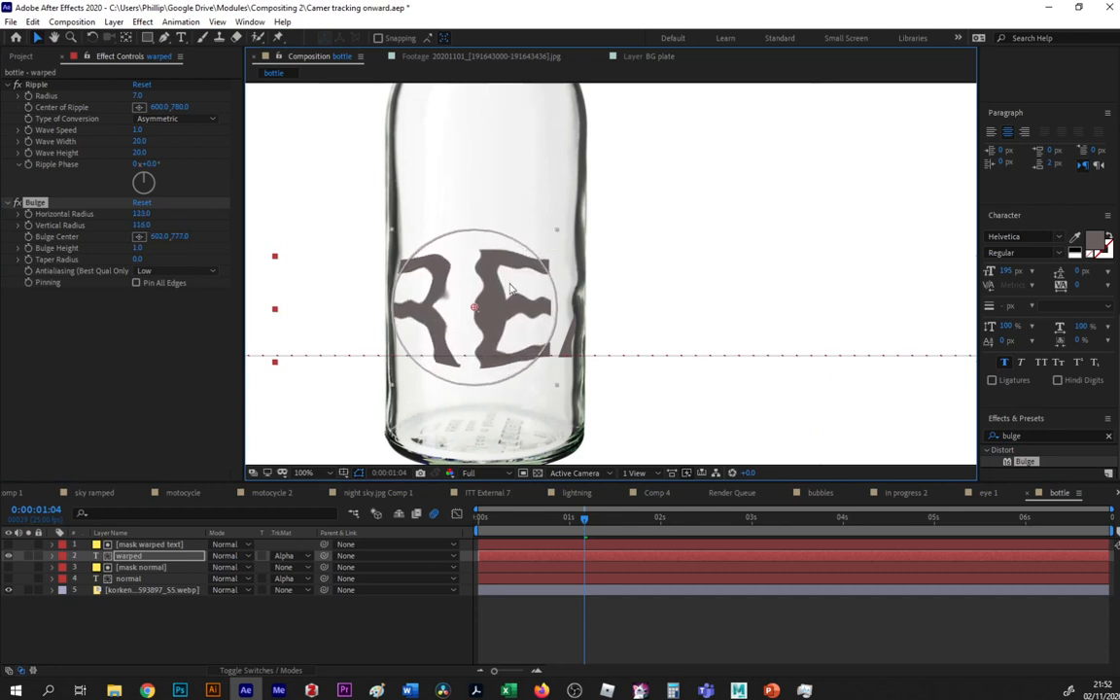
pyautogui.moveTo(510, 289); pyautogui.dragTo(512, 290)
# Deselect the layer and scrub to 0:00:01:13 to check the distorted text moving through the bottle.
pyautogui.scroll(-2, 518, 307)
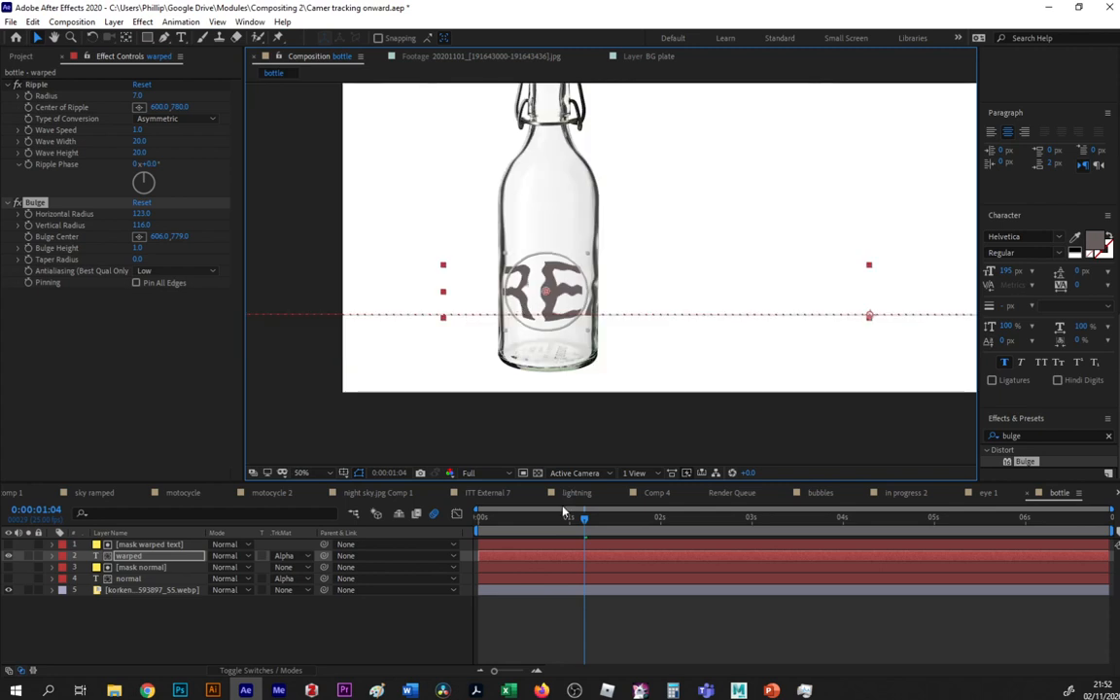
pyautogui.click(530, 620)
pyautogui.click(516, 518)
pyautogui.moveTo(516, 518); pyautogui.dragTo(616, 518)
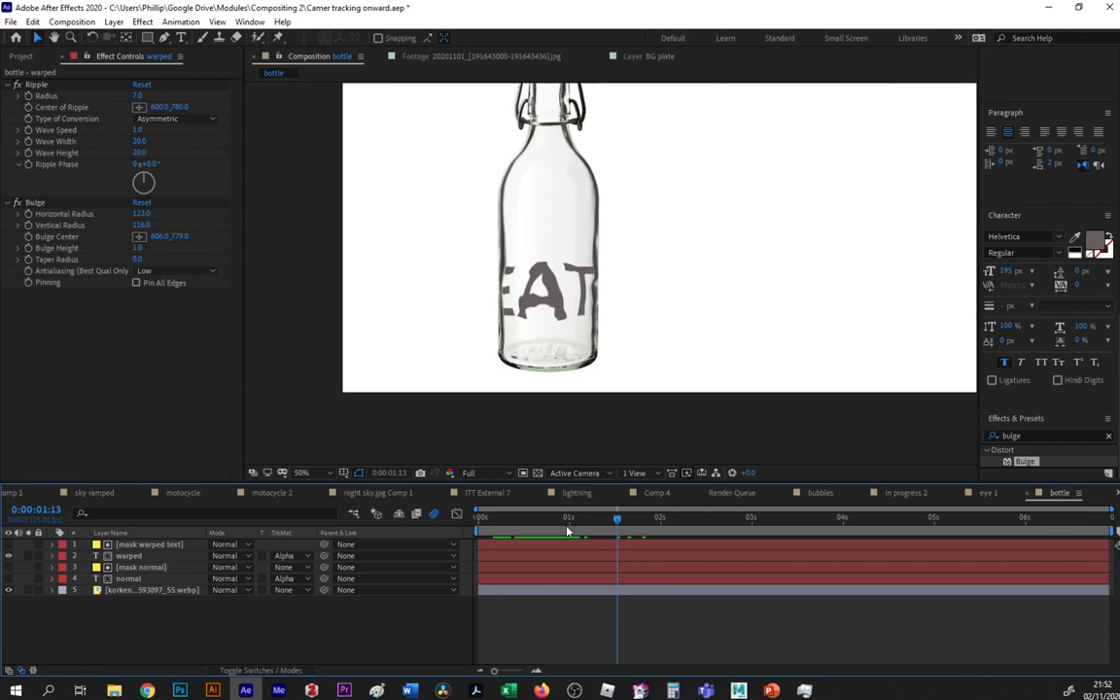
# Add a Gaussian Blur effect to the "warped" text layer with Blurriness 10.7.
pyautogui.rightClick(51, 344)
pyautogui.click(36, 310)
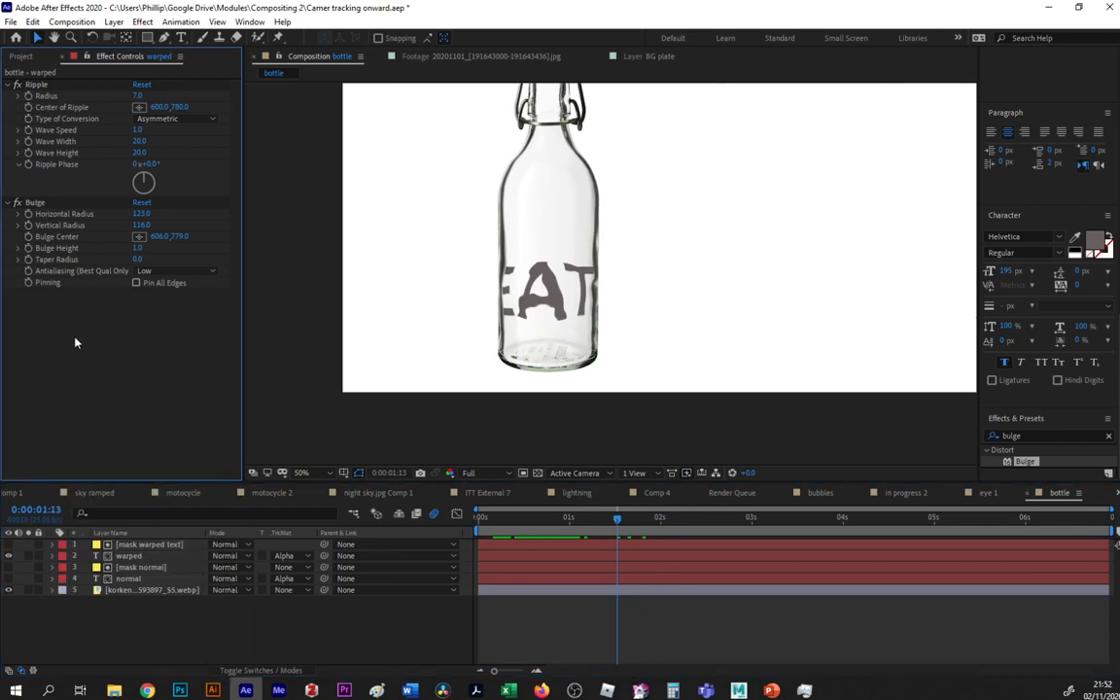
pyautogui.rightClick(75, 342)
pyautogui.click(54, 311)
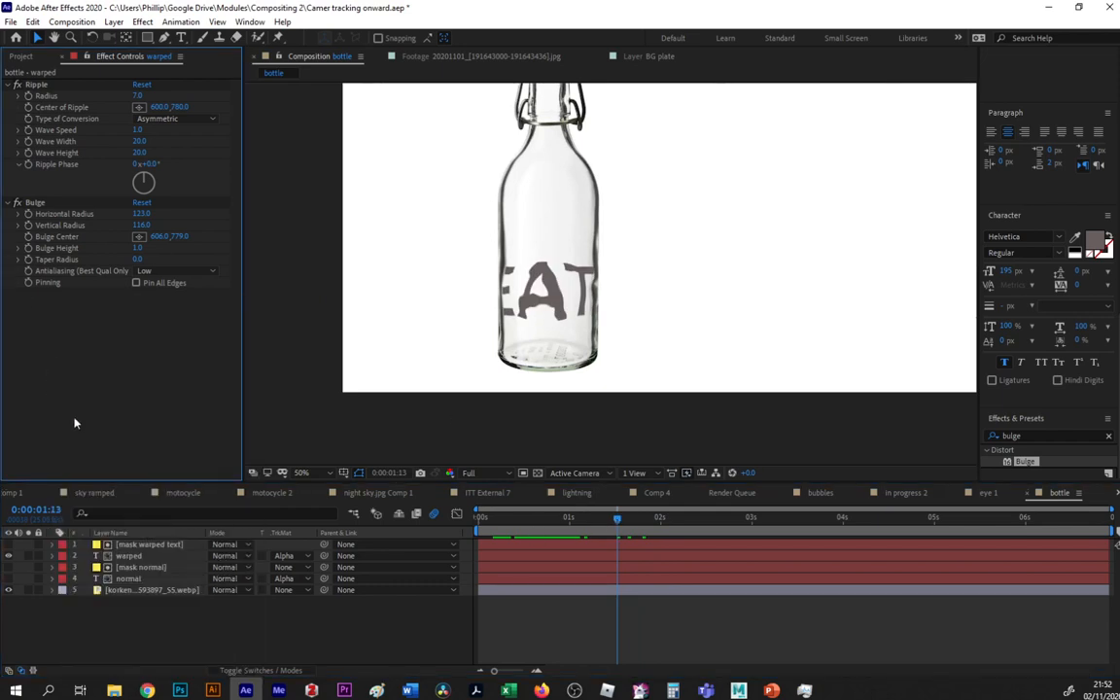
pyautogui.click(130, 556)
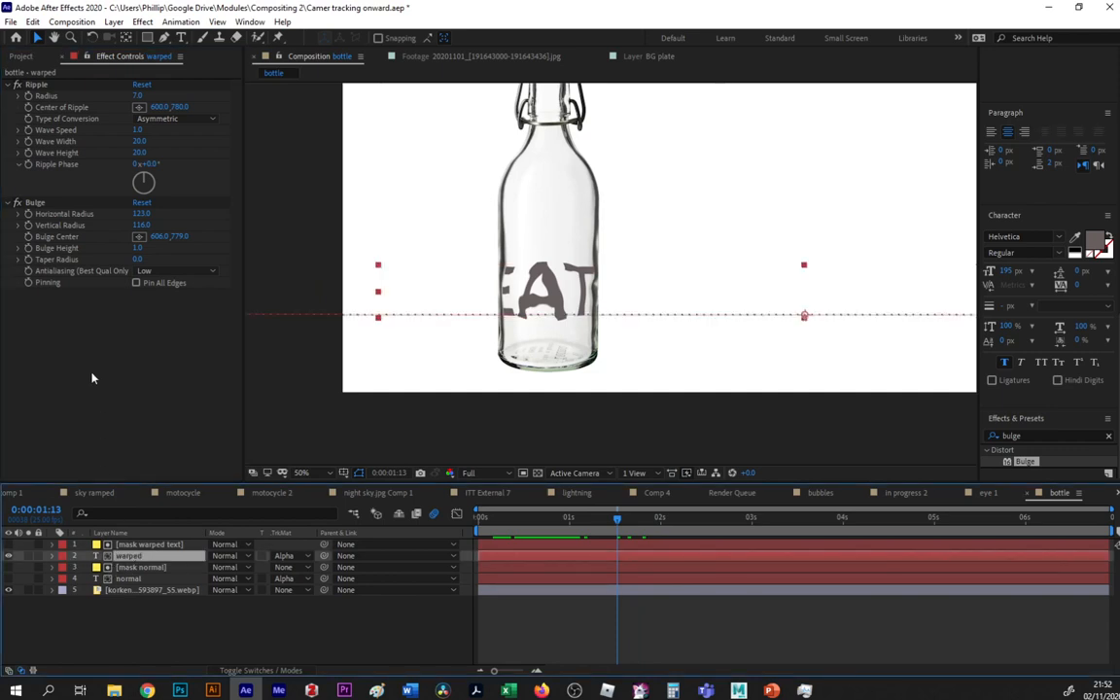
pyautogui.rightClick(82, 303)
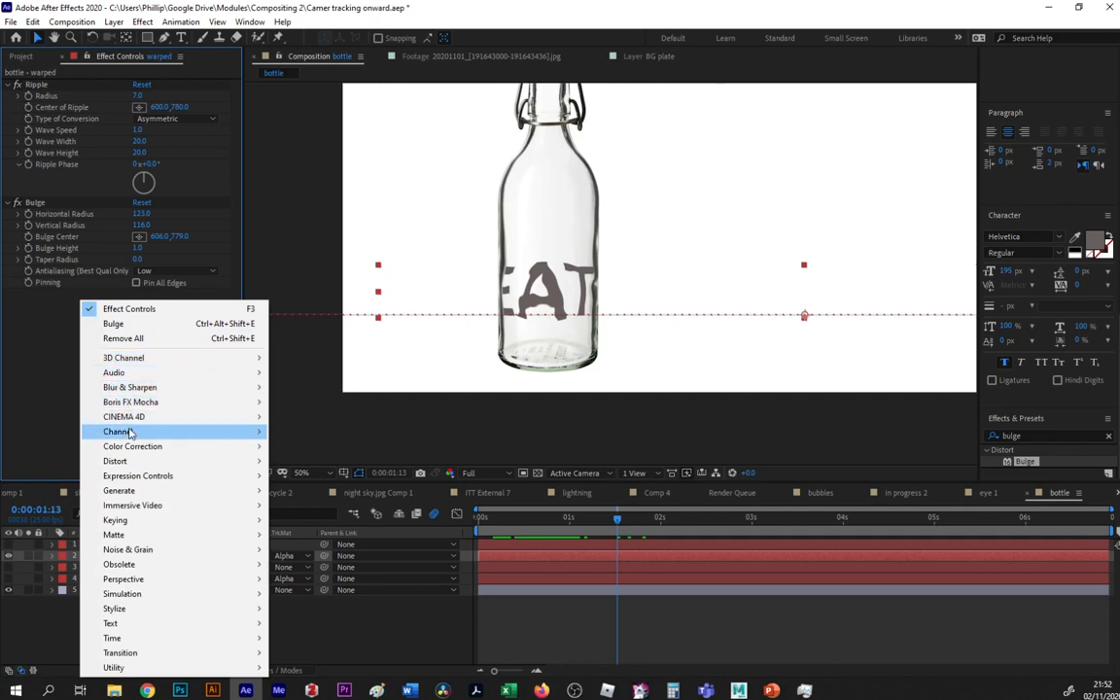
pyautogui.moveTo(136, 450)
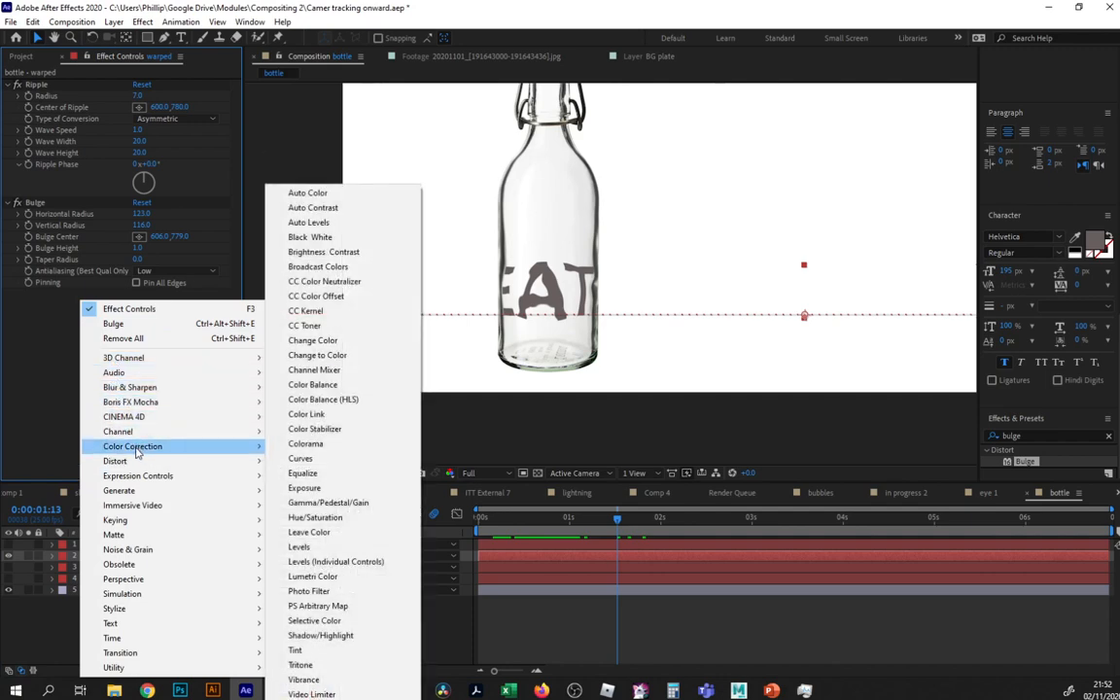
pyautogui.moveTo(260, 389)
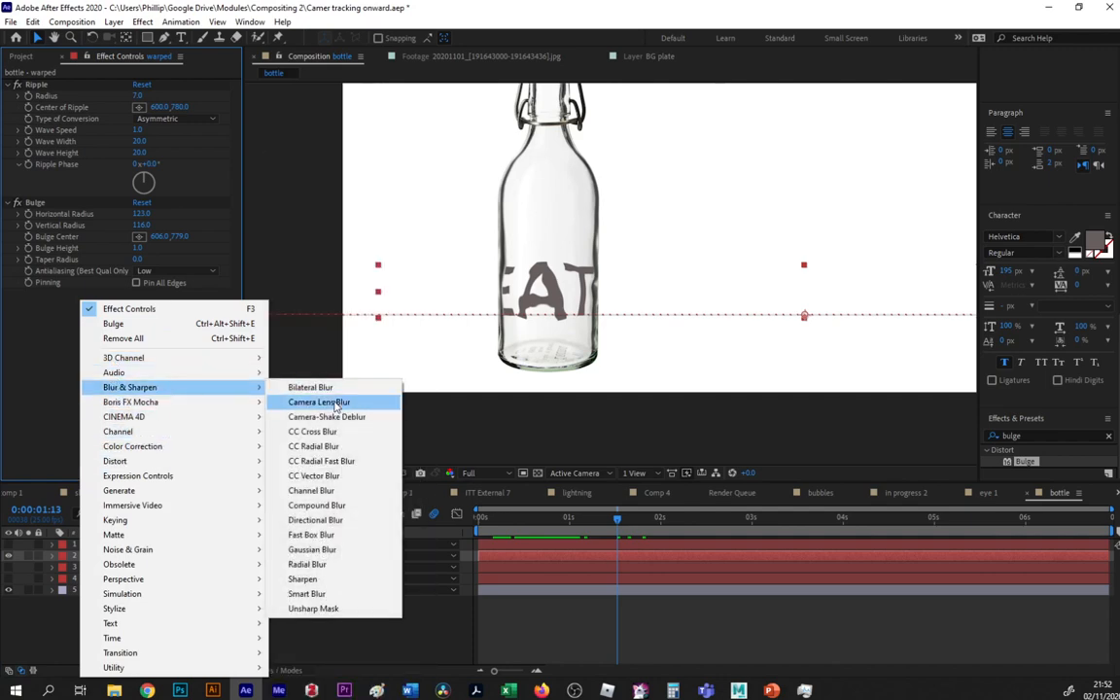
pyautogui.click(309, 551)
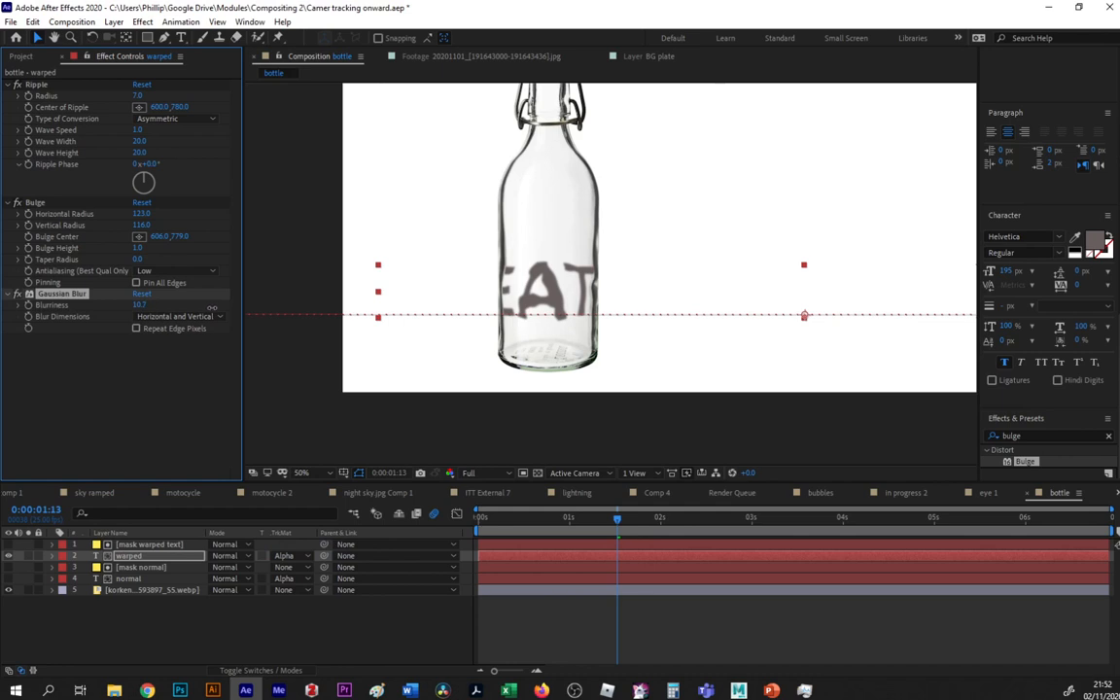
# Scrub the blurred text without a layer selected, stop at 0:00:00:17 and show the "normal" text layer.
pyautogui.click(520, 617)
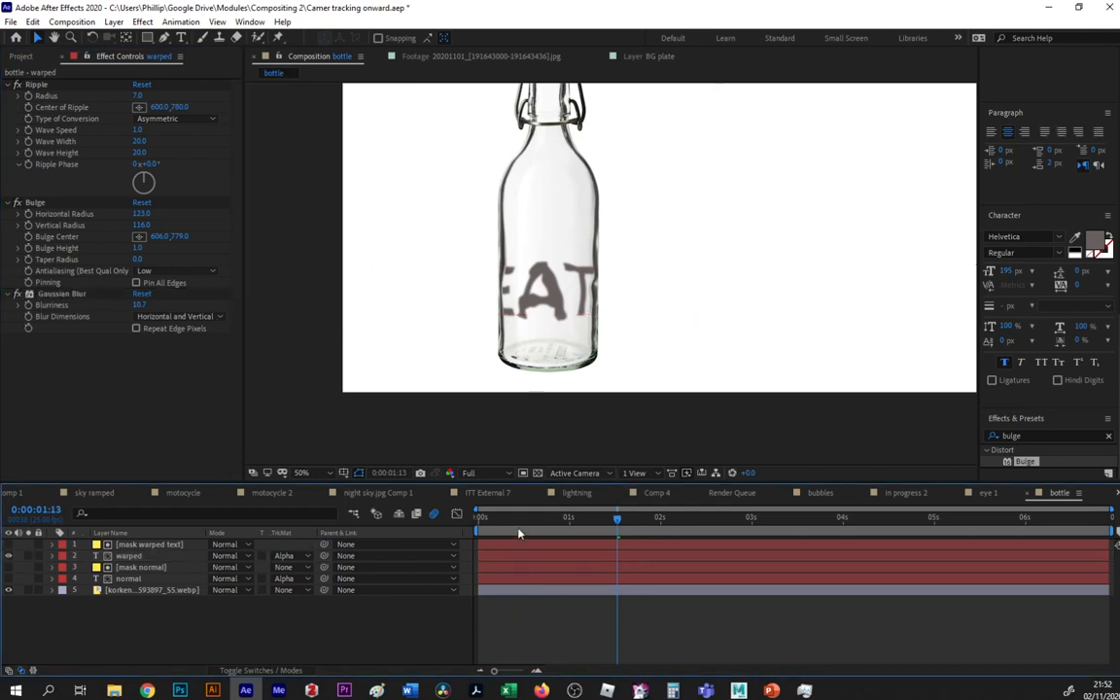
pyautogui.click(512, 518)
pyautogui.moveTo(550, 520)
pyautogui.mouseDown()
pyautogui.moveTo(618, 520)
pyautogui.moveTo(560, 519)
pyautogui.mouseUp()
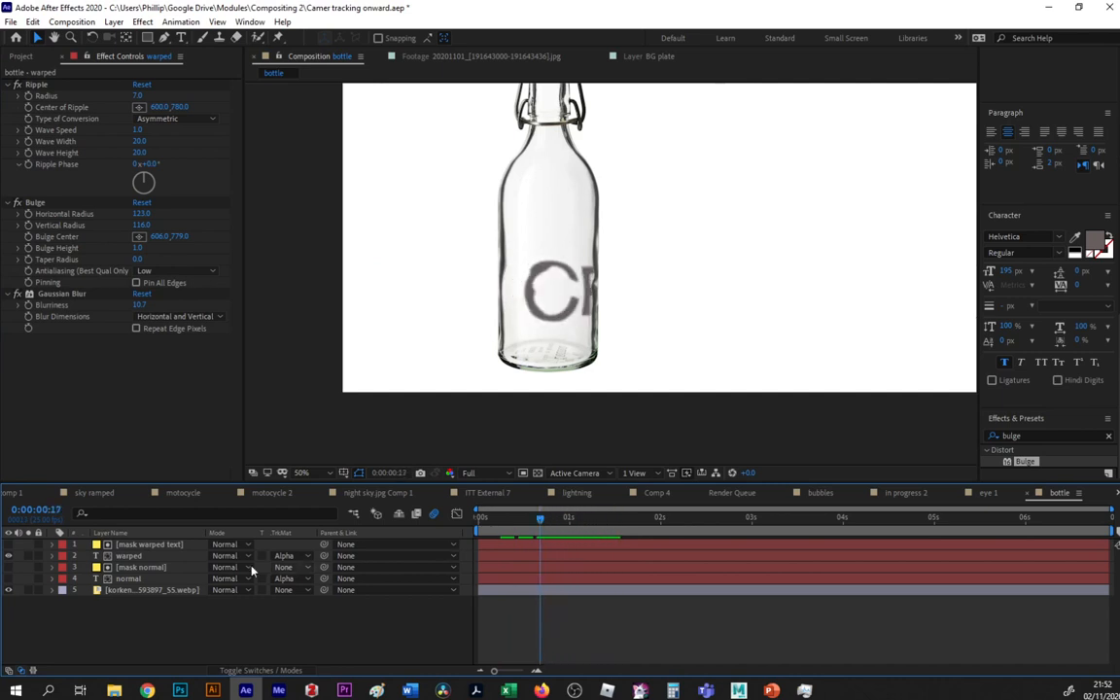
pyautogui.click(9, 579)
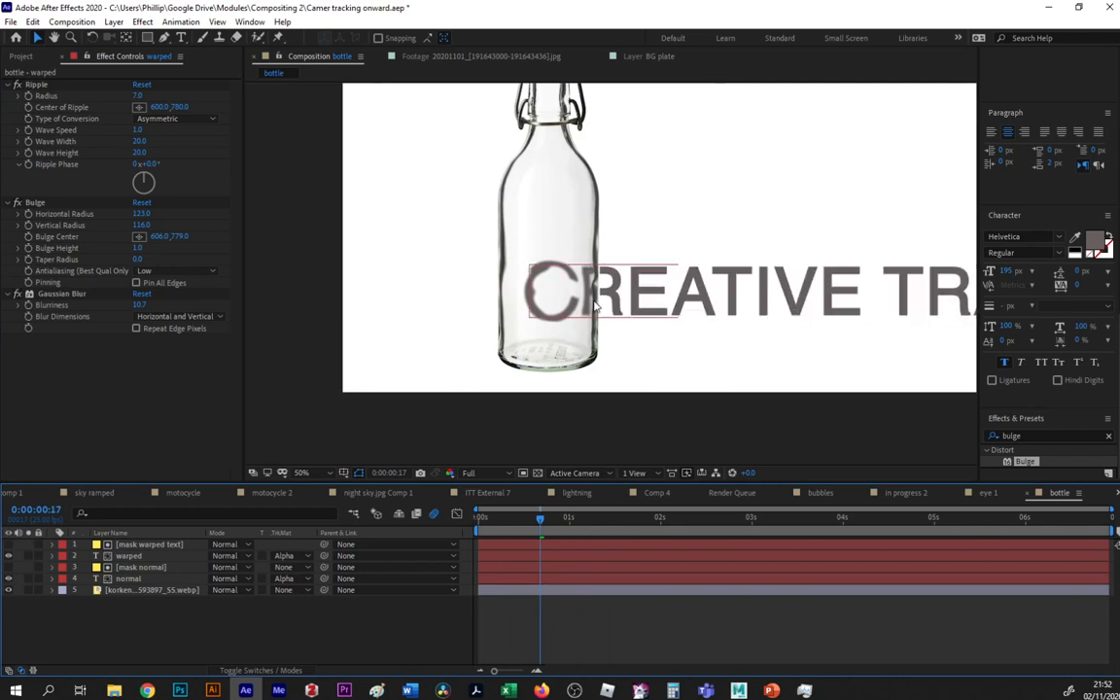
# At 0:00:01:11, solo the "normal" text layer and the "warped" layer in turn to inspect each one, then unsolo and deselect everything.
pyautogui.moveTo(490, 520); pyautogui.dragTo(610, 517)
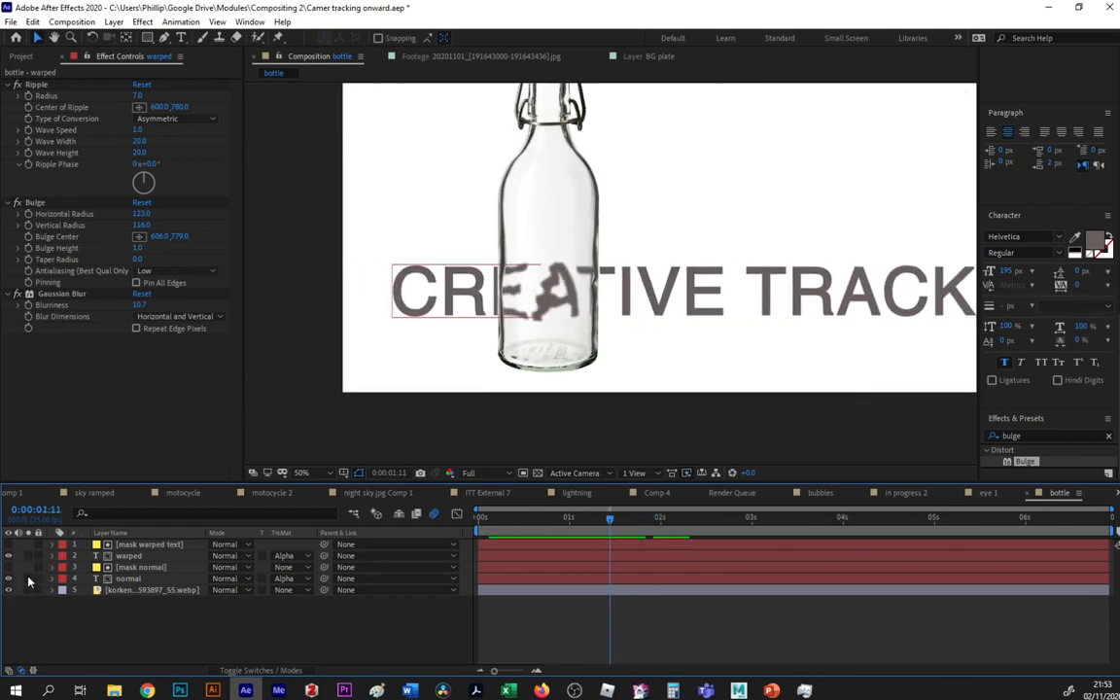
pyautogui.click(29, 579)
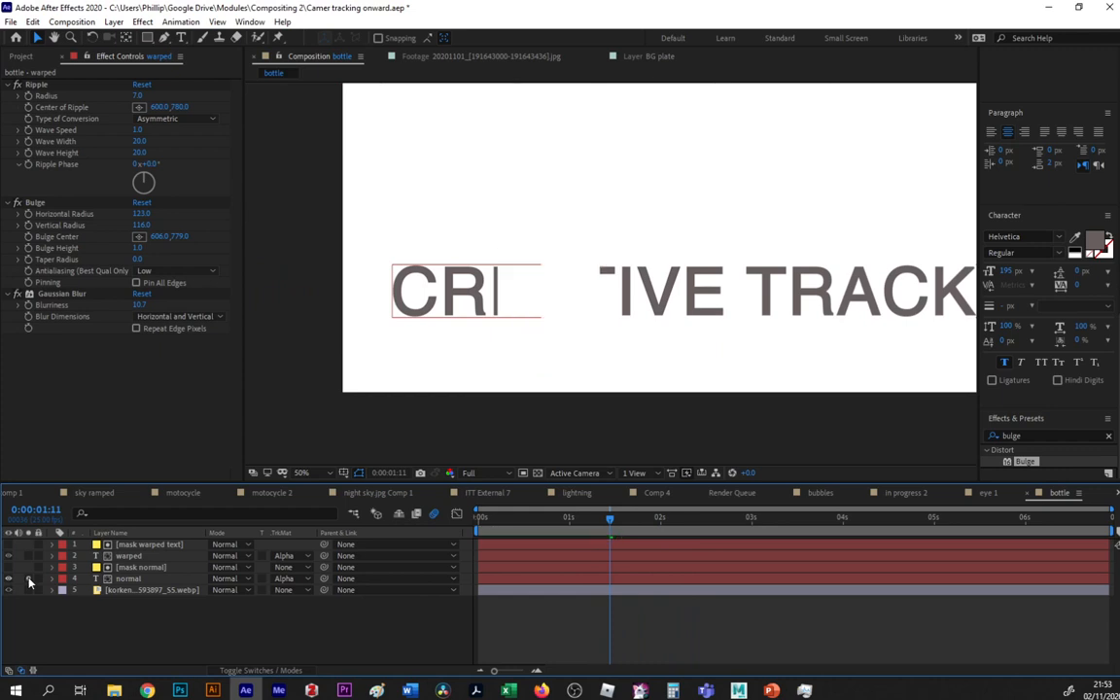
pyautogui.click(29, 579)
pyautogui.click(29, 556)
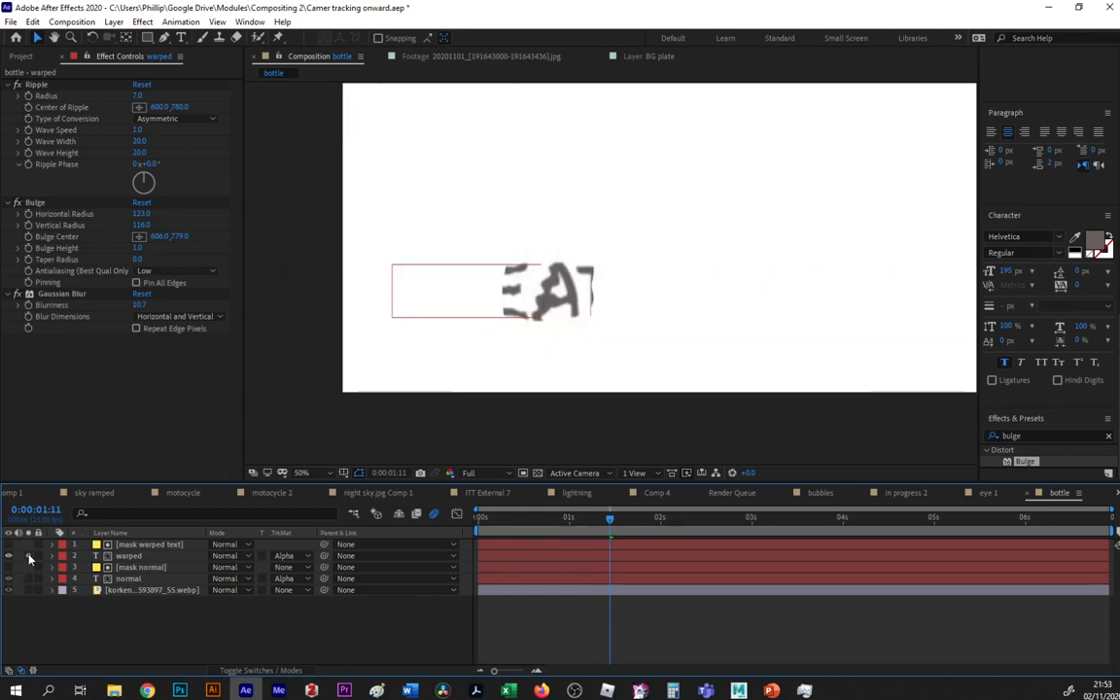
pyautogui.click(29, 557)
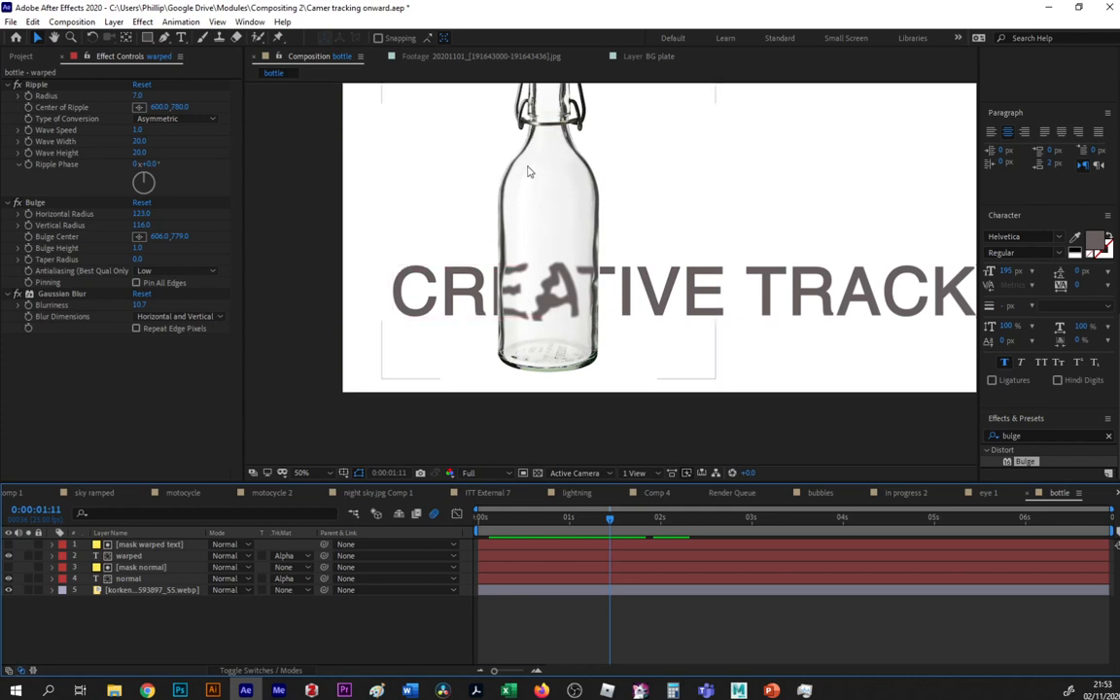
pyautogui.click(125, 624)
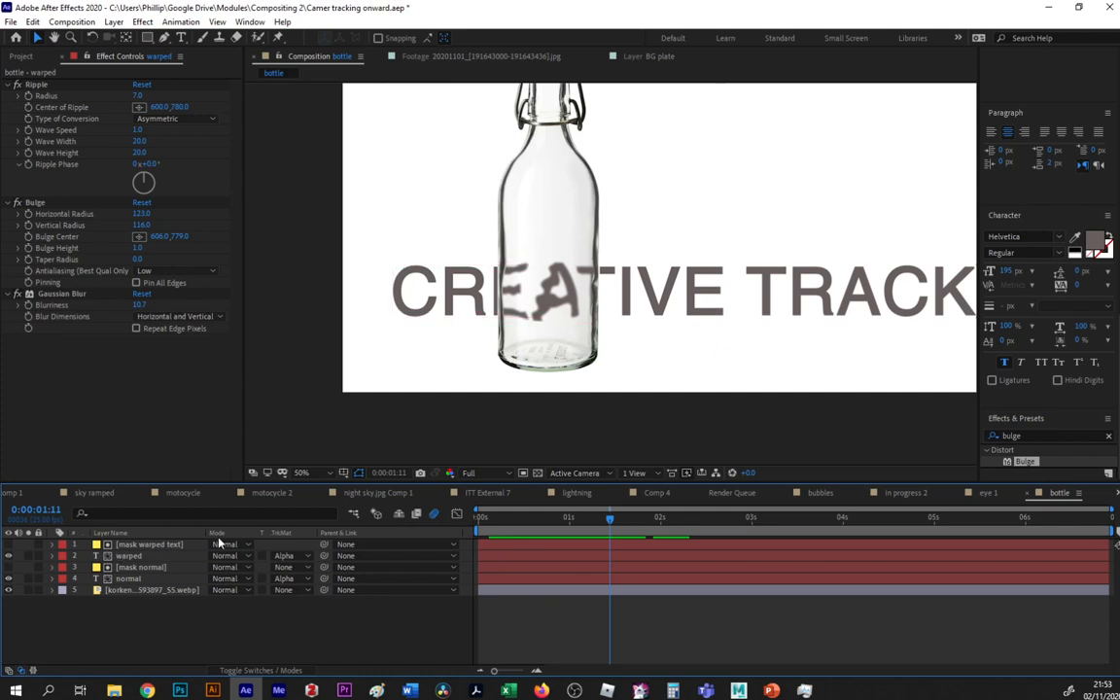
# Select the "mask warped text" layer to show its mask and scrub to 0:00:00:22 to check the text passing through it.
pyautogui.click(156, 546)
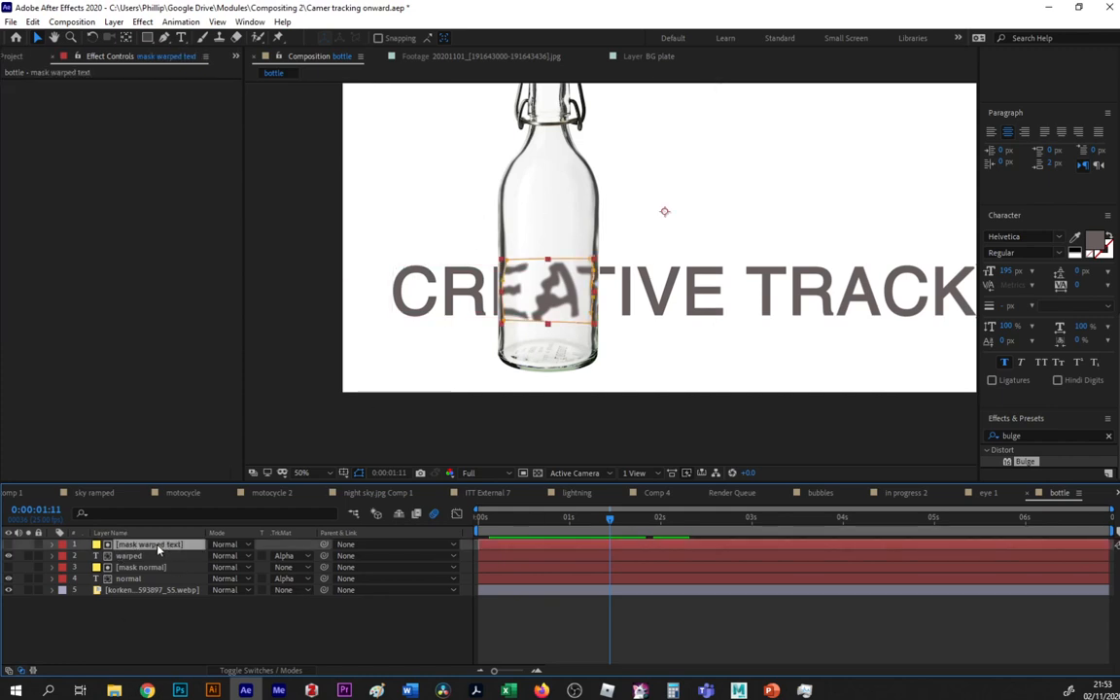
pyautogui.click(543, 518)
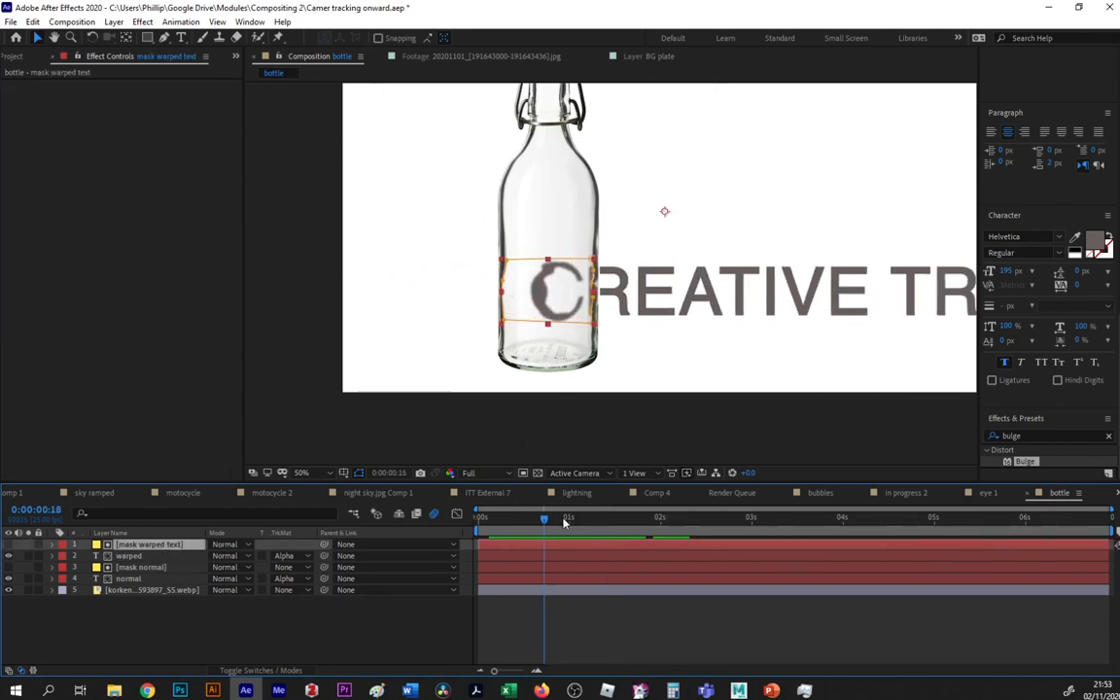
pyautogui.click(563, 520)
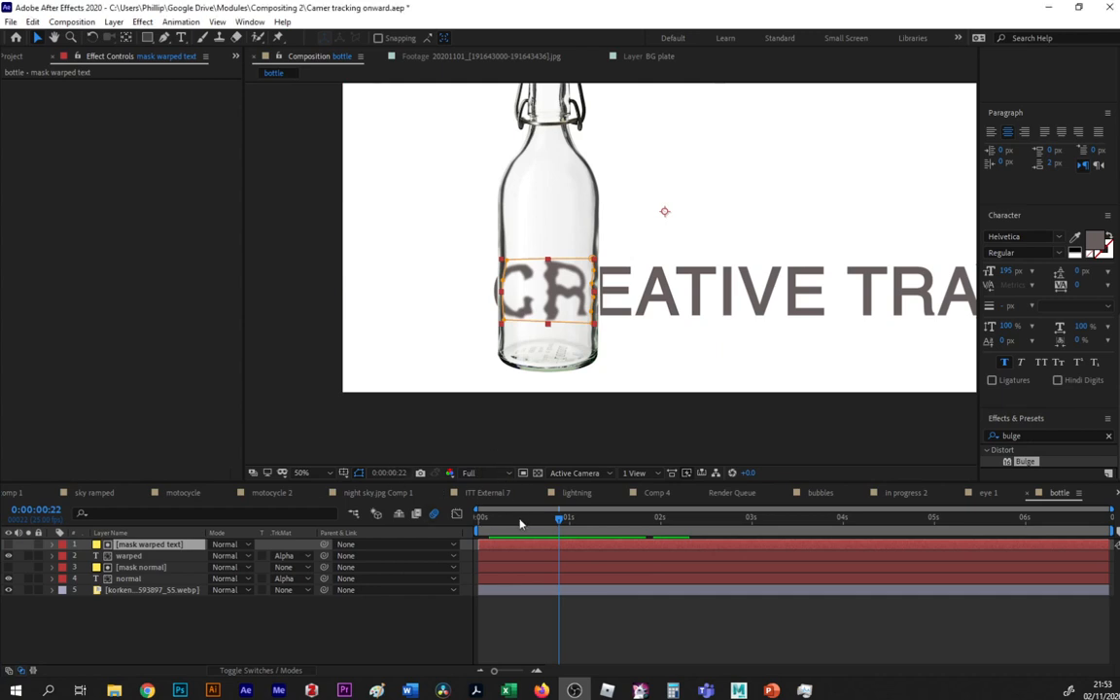
# Return to 0:00:00:02 and play the work area preview to review the whole text animation behind the bottle, stopping after it loops.
pyautogui.click(485, 517)
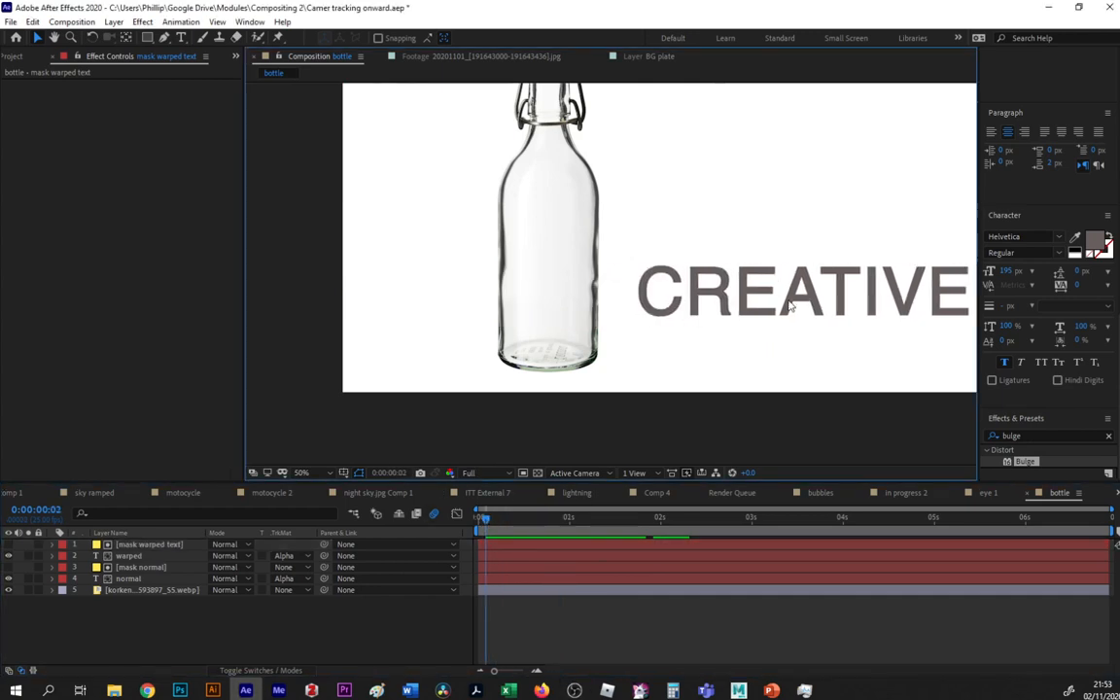
pyautogui.scroll(10, 1045, 165)
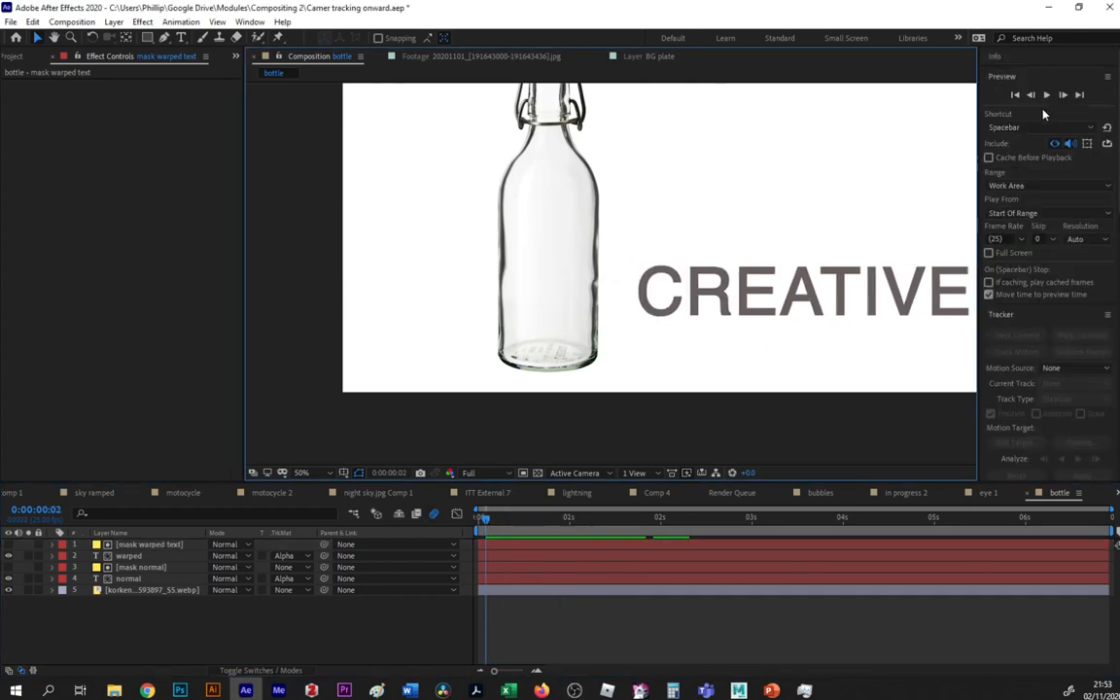
pyautogui.click(1048, 95)
pyautogui.click(1048, 95)
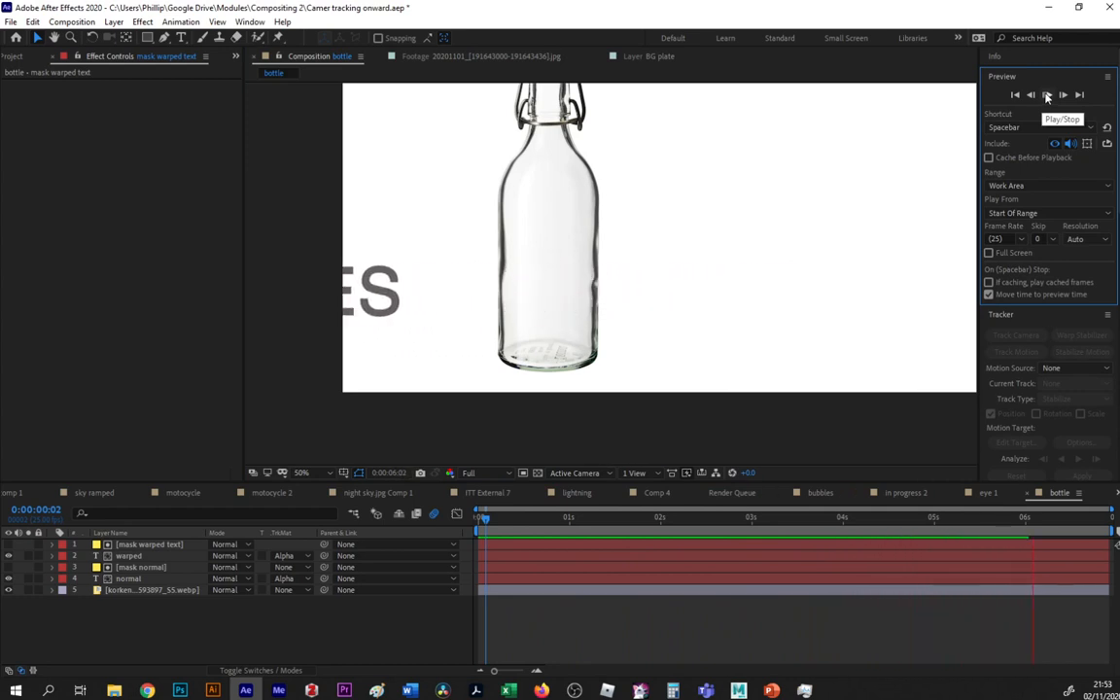
pyautogui.click(1047, 97)
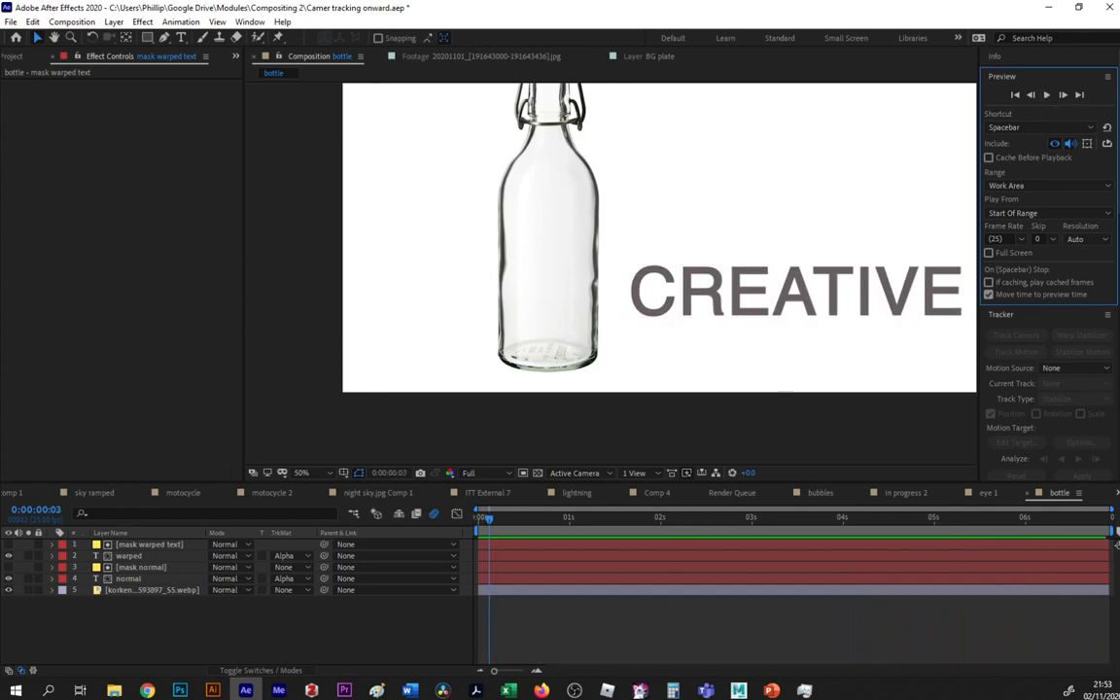